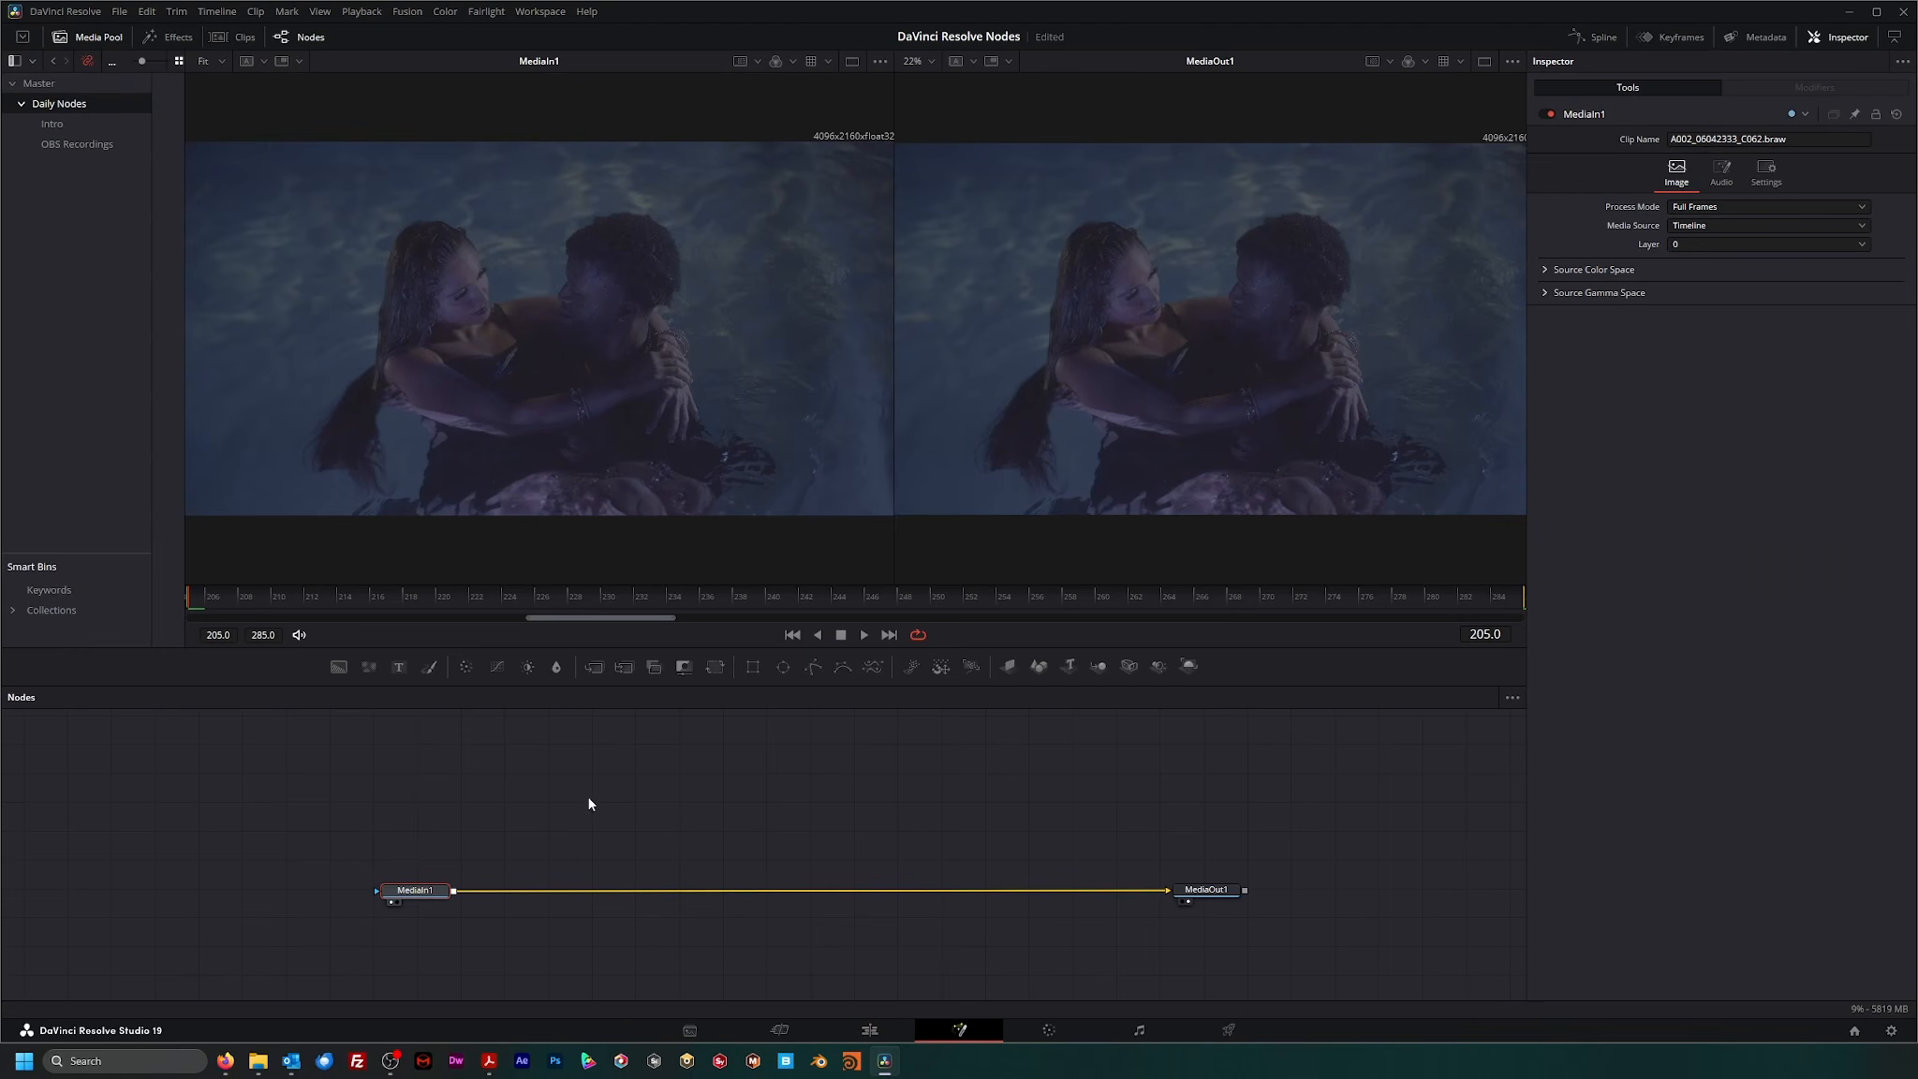
- Save the project with the MediaIn1 node selected and nudge that node slightly
drag(300, 809, 542, 962)
key(ctrl+s)
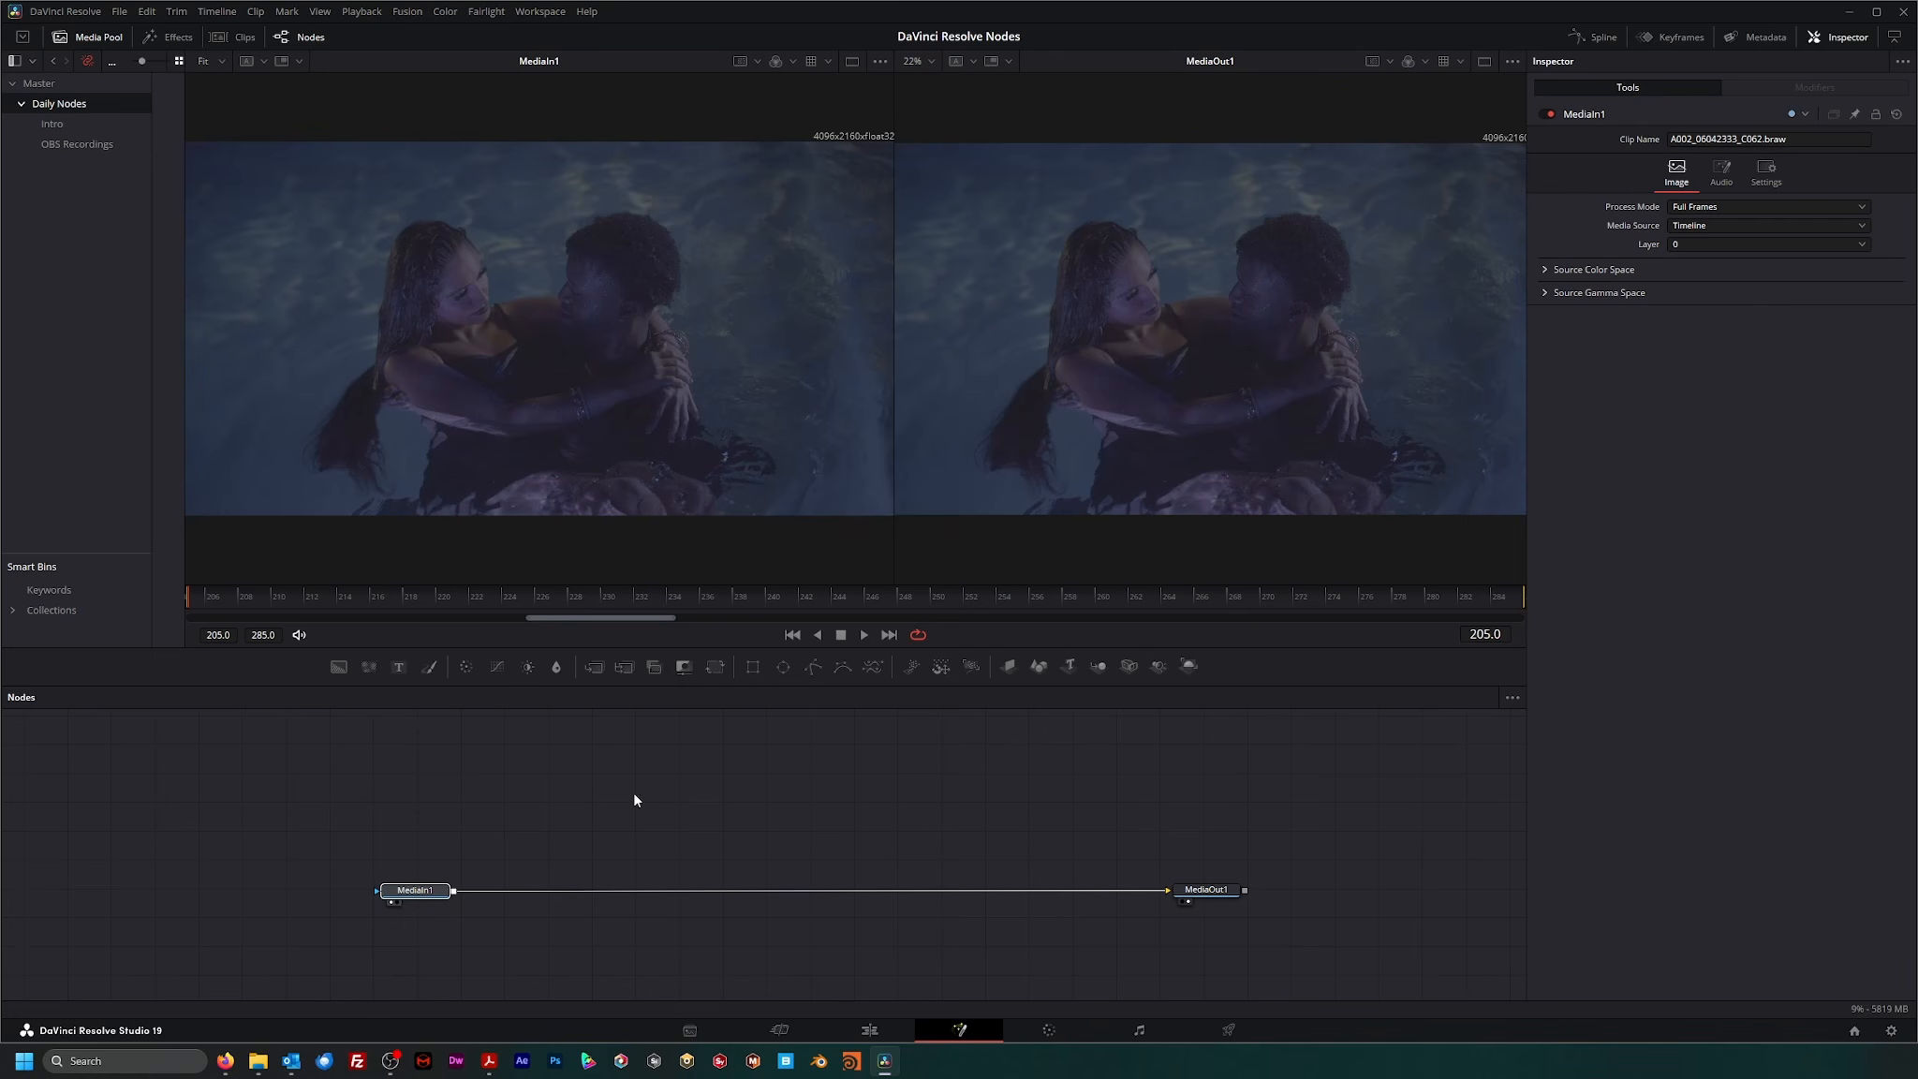
click(548, 807)
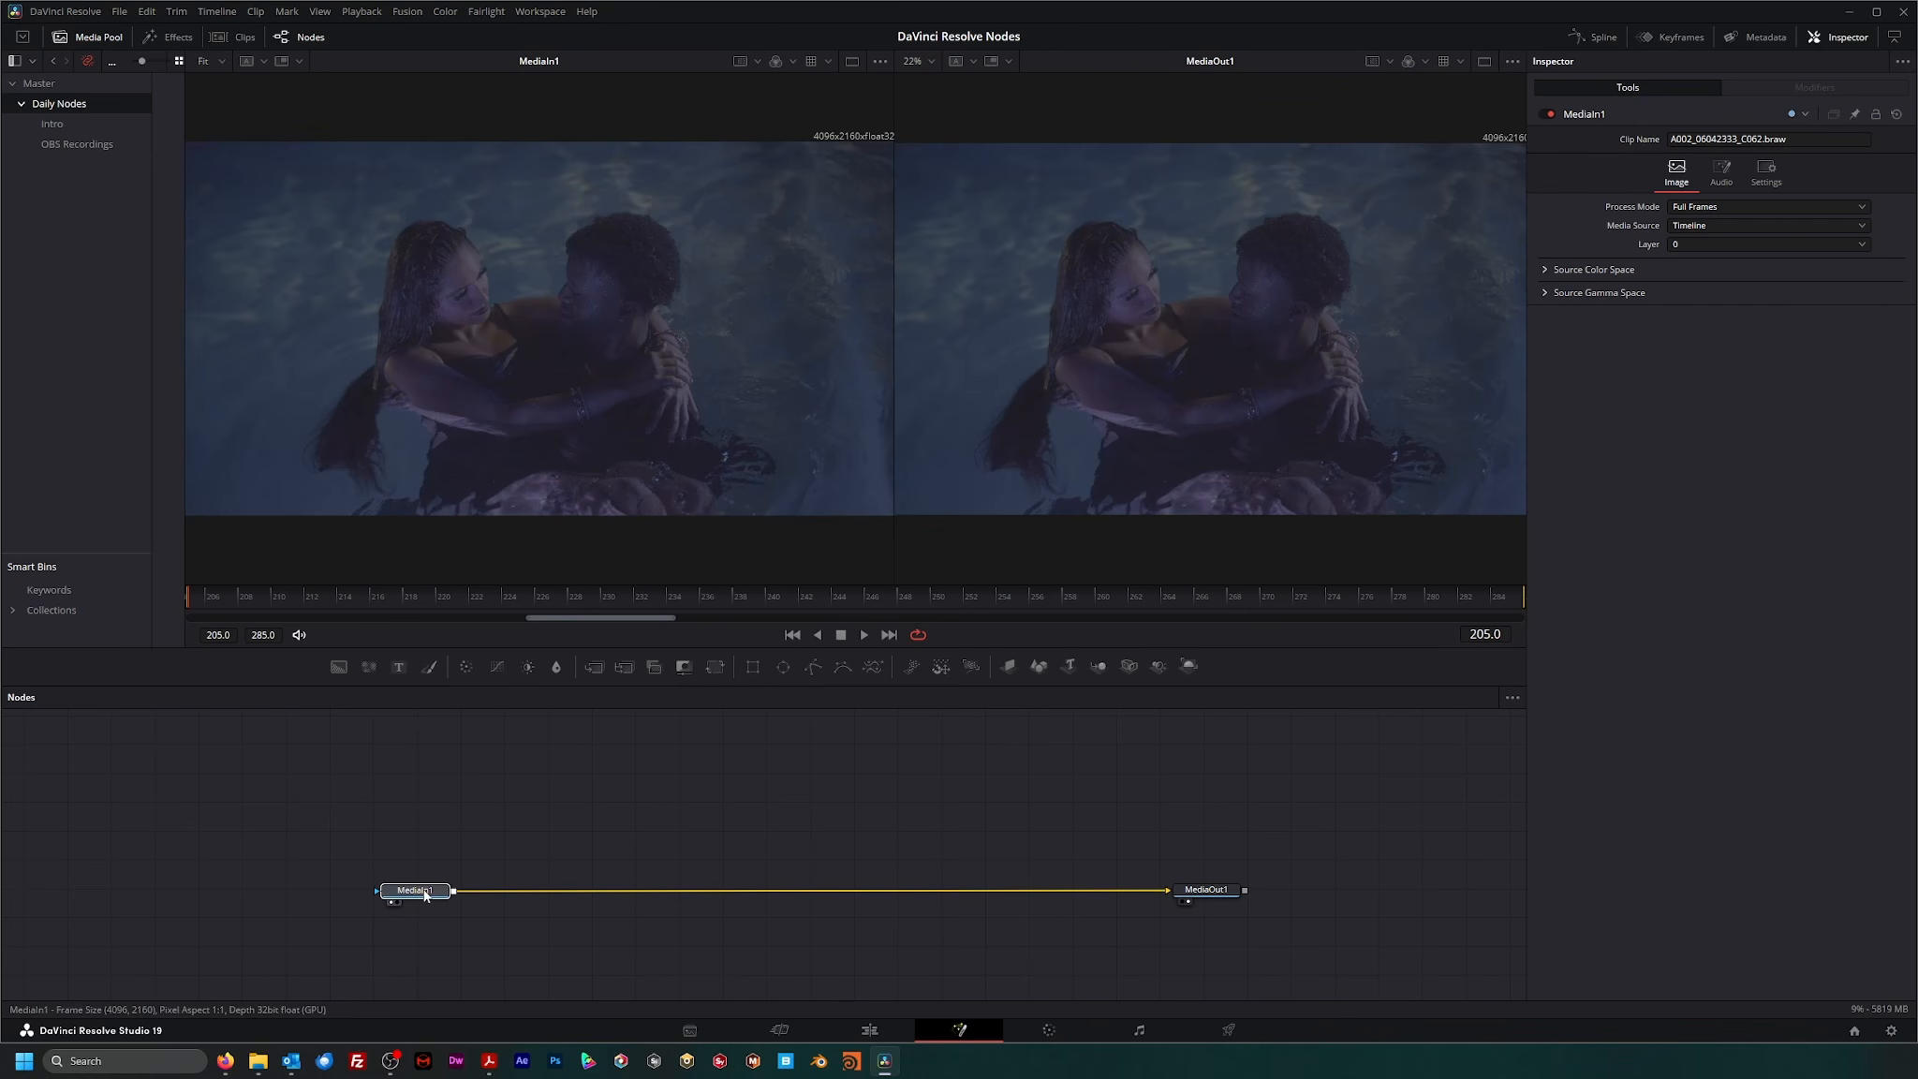
drag(425, 894, 427, 894)
- Add a Gamut node and insert it on the connection between MediaIn1 and MediaOut1, just after MediaIn1
click(802, 803)
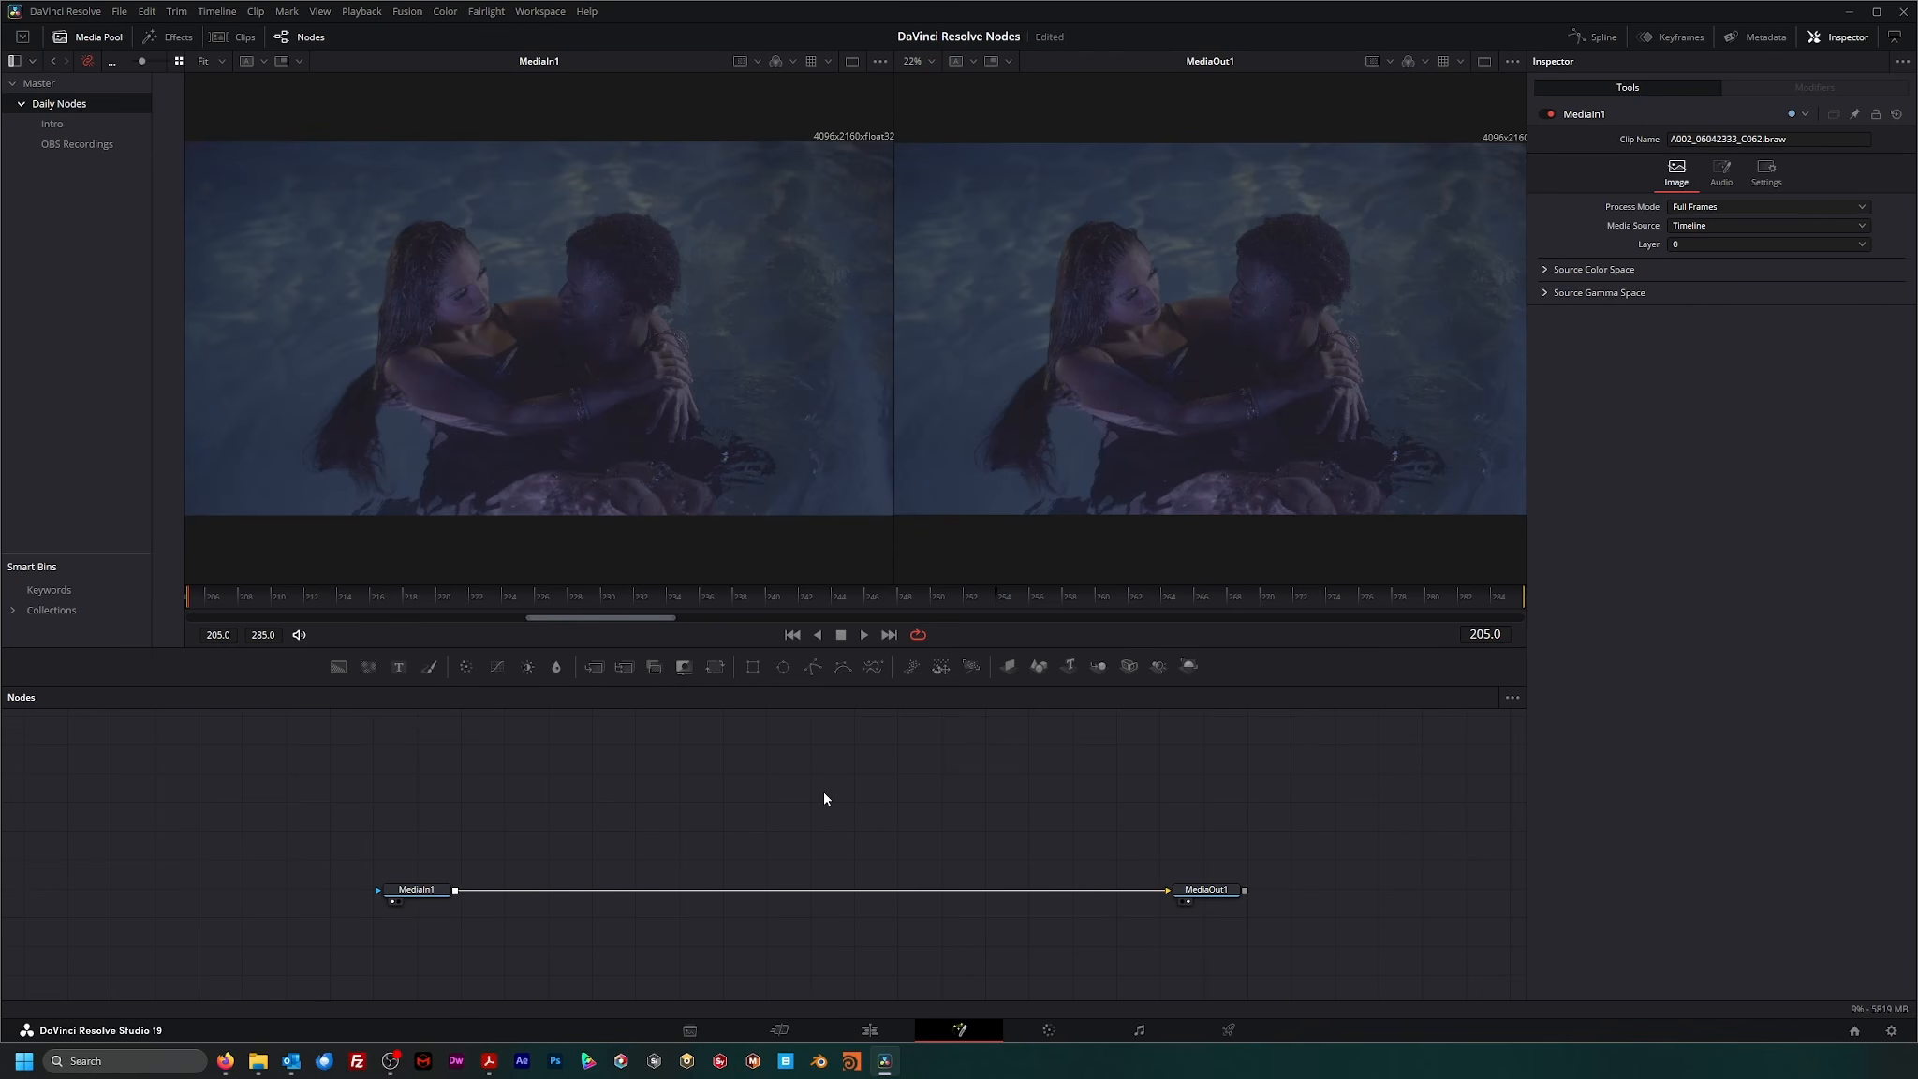
key(shift+space)
text(gam)
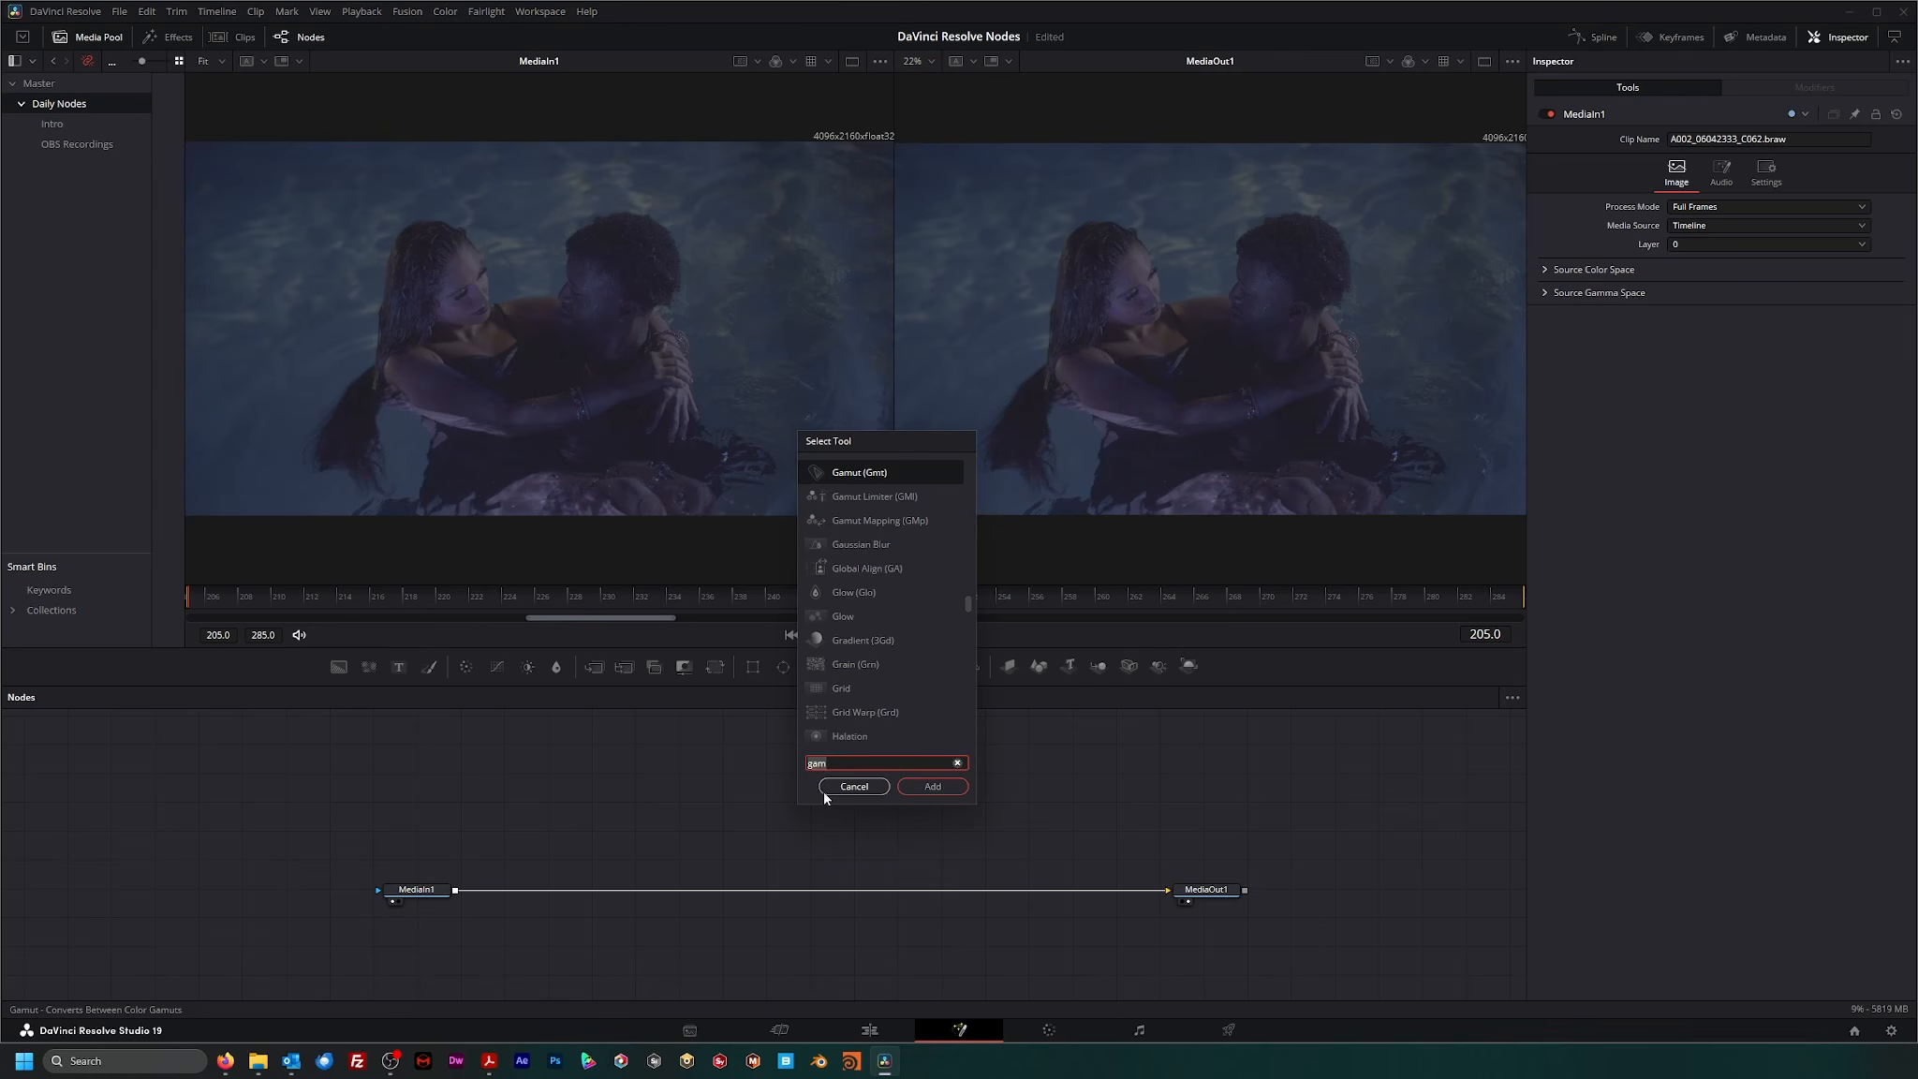
key(Return)
drag(824, 798, 532, 893)
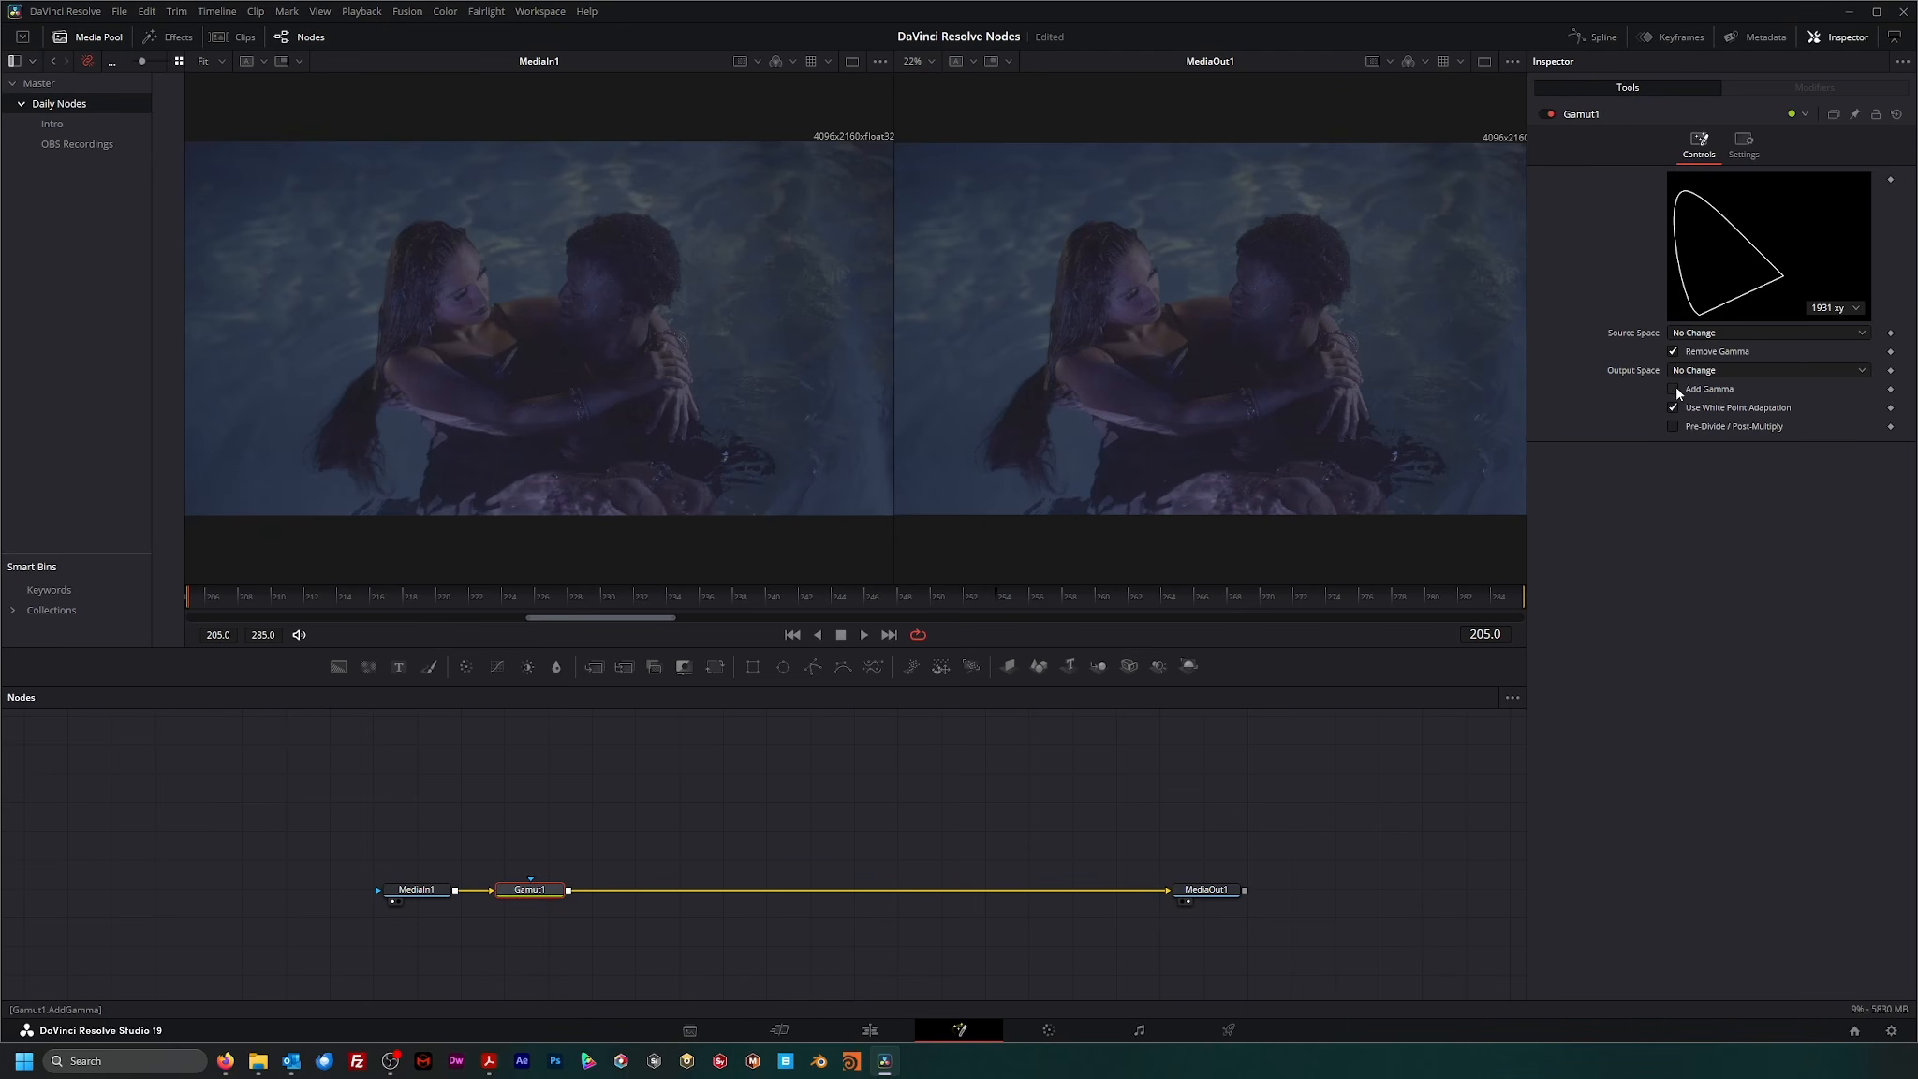
- Enable Remove Gamma on the Gamut node and set its source space to DaVinci Wide Gamut
click(1680, 350)
click(1695, 338)
scroll(1752, 516, down, 3)
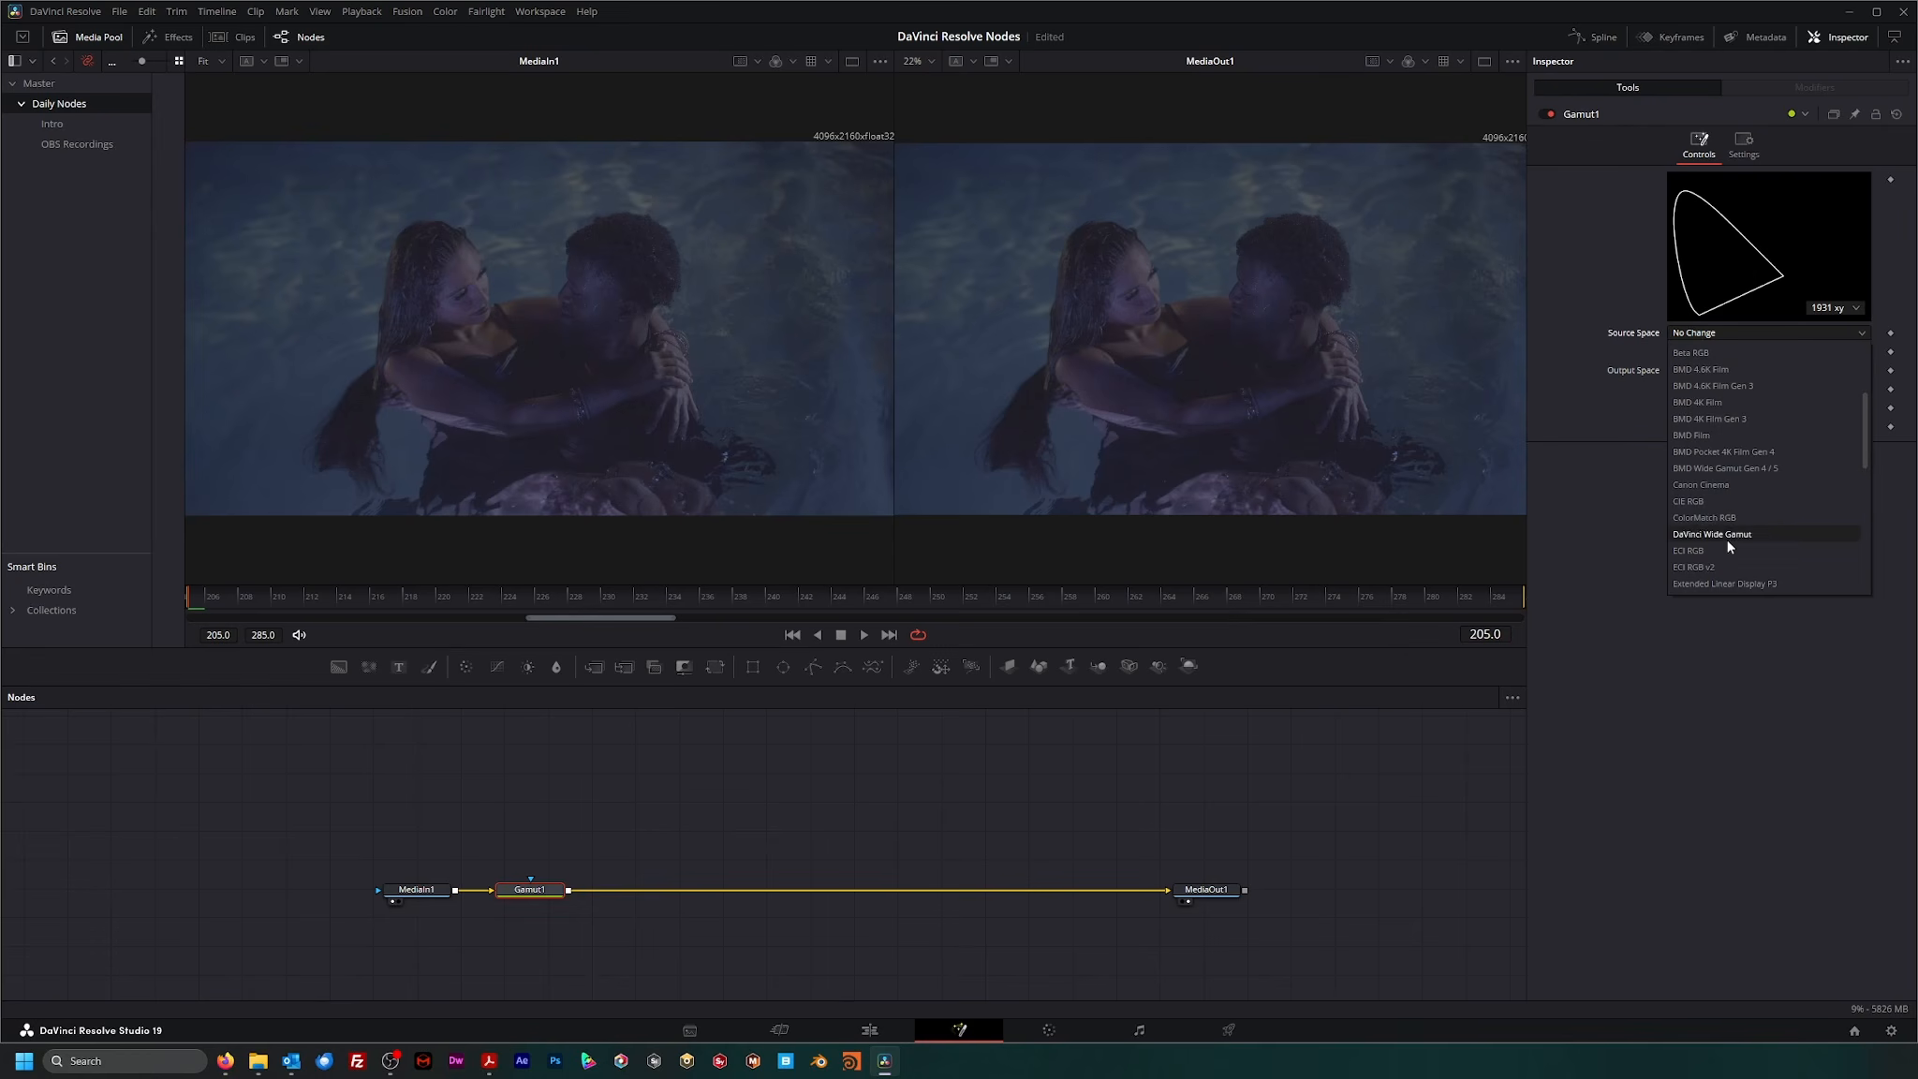
click(1733, 533)
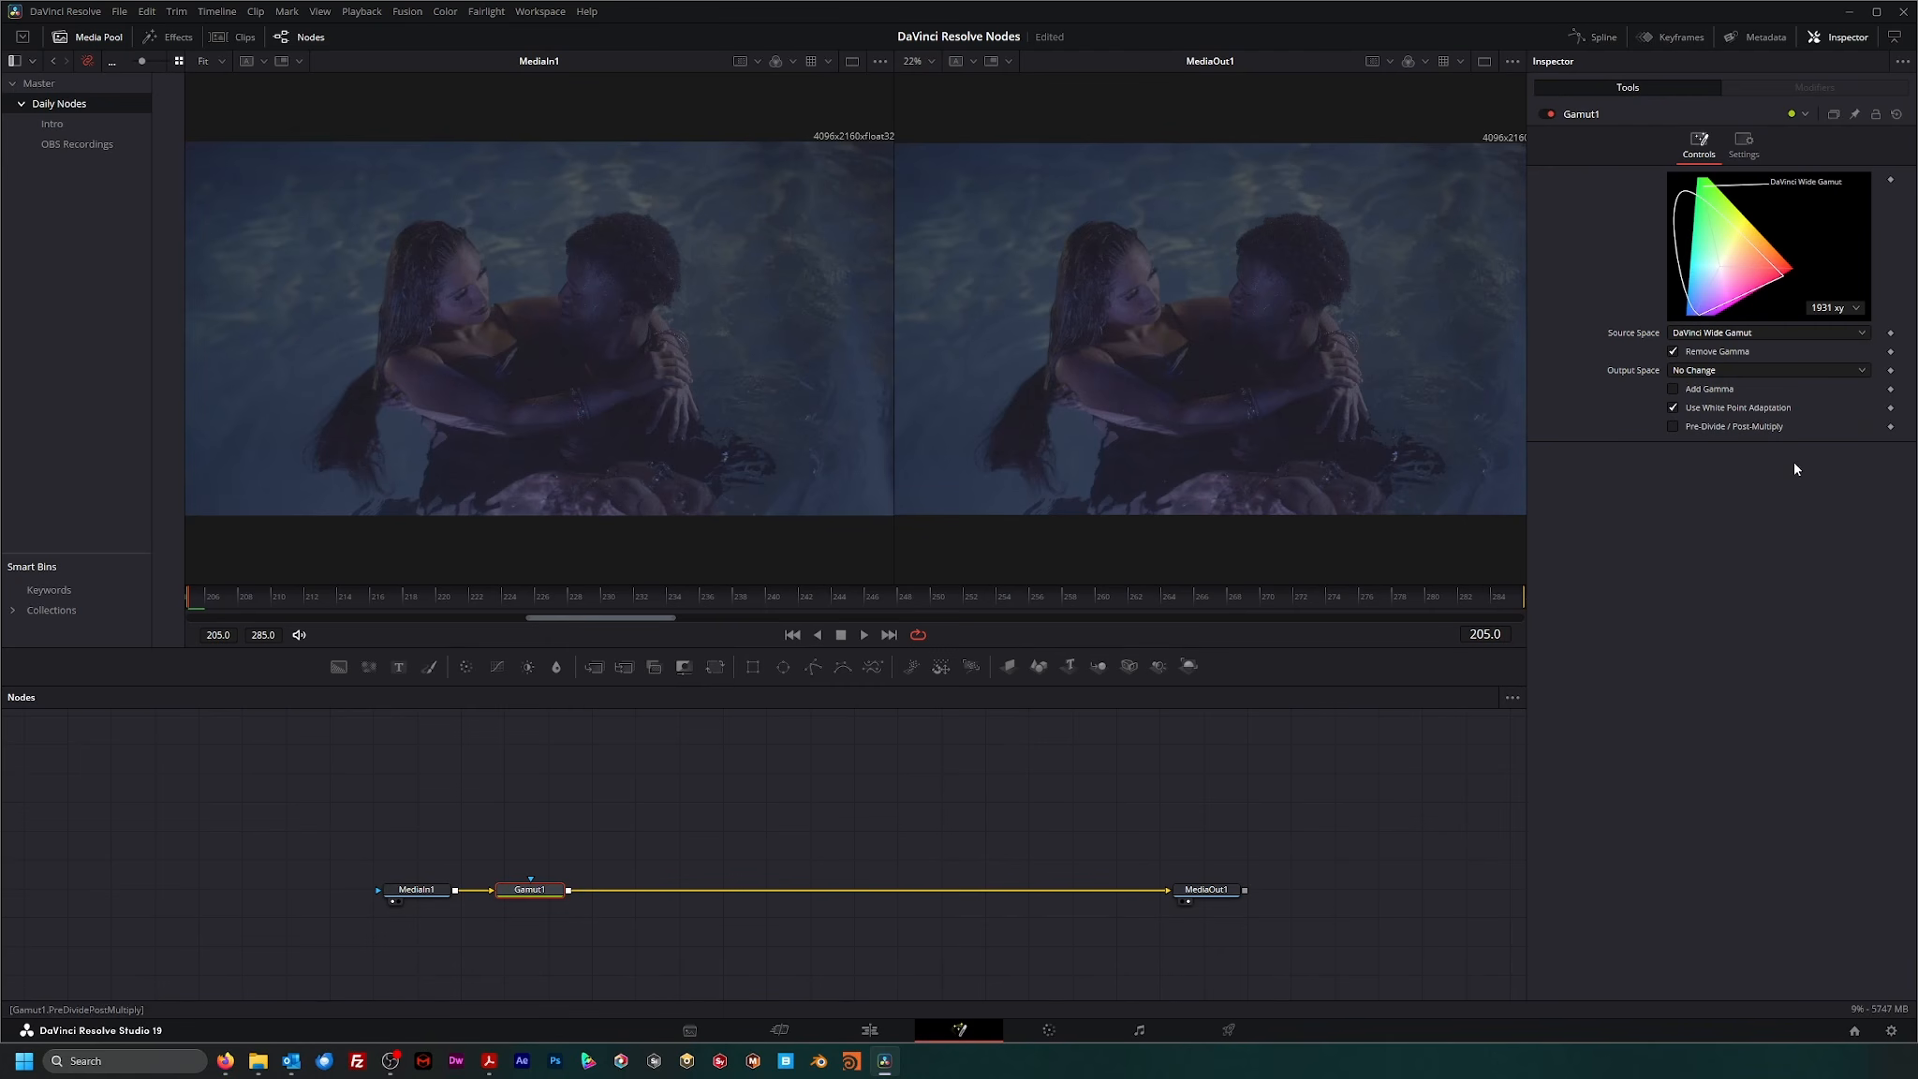
- Add an OCIO CDL Transform node and insert it on the connection right after Gamut1
click(1200, 893)
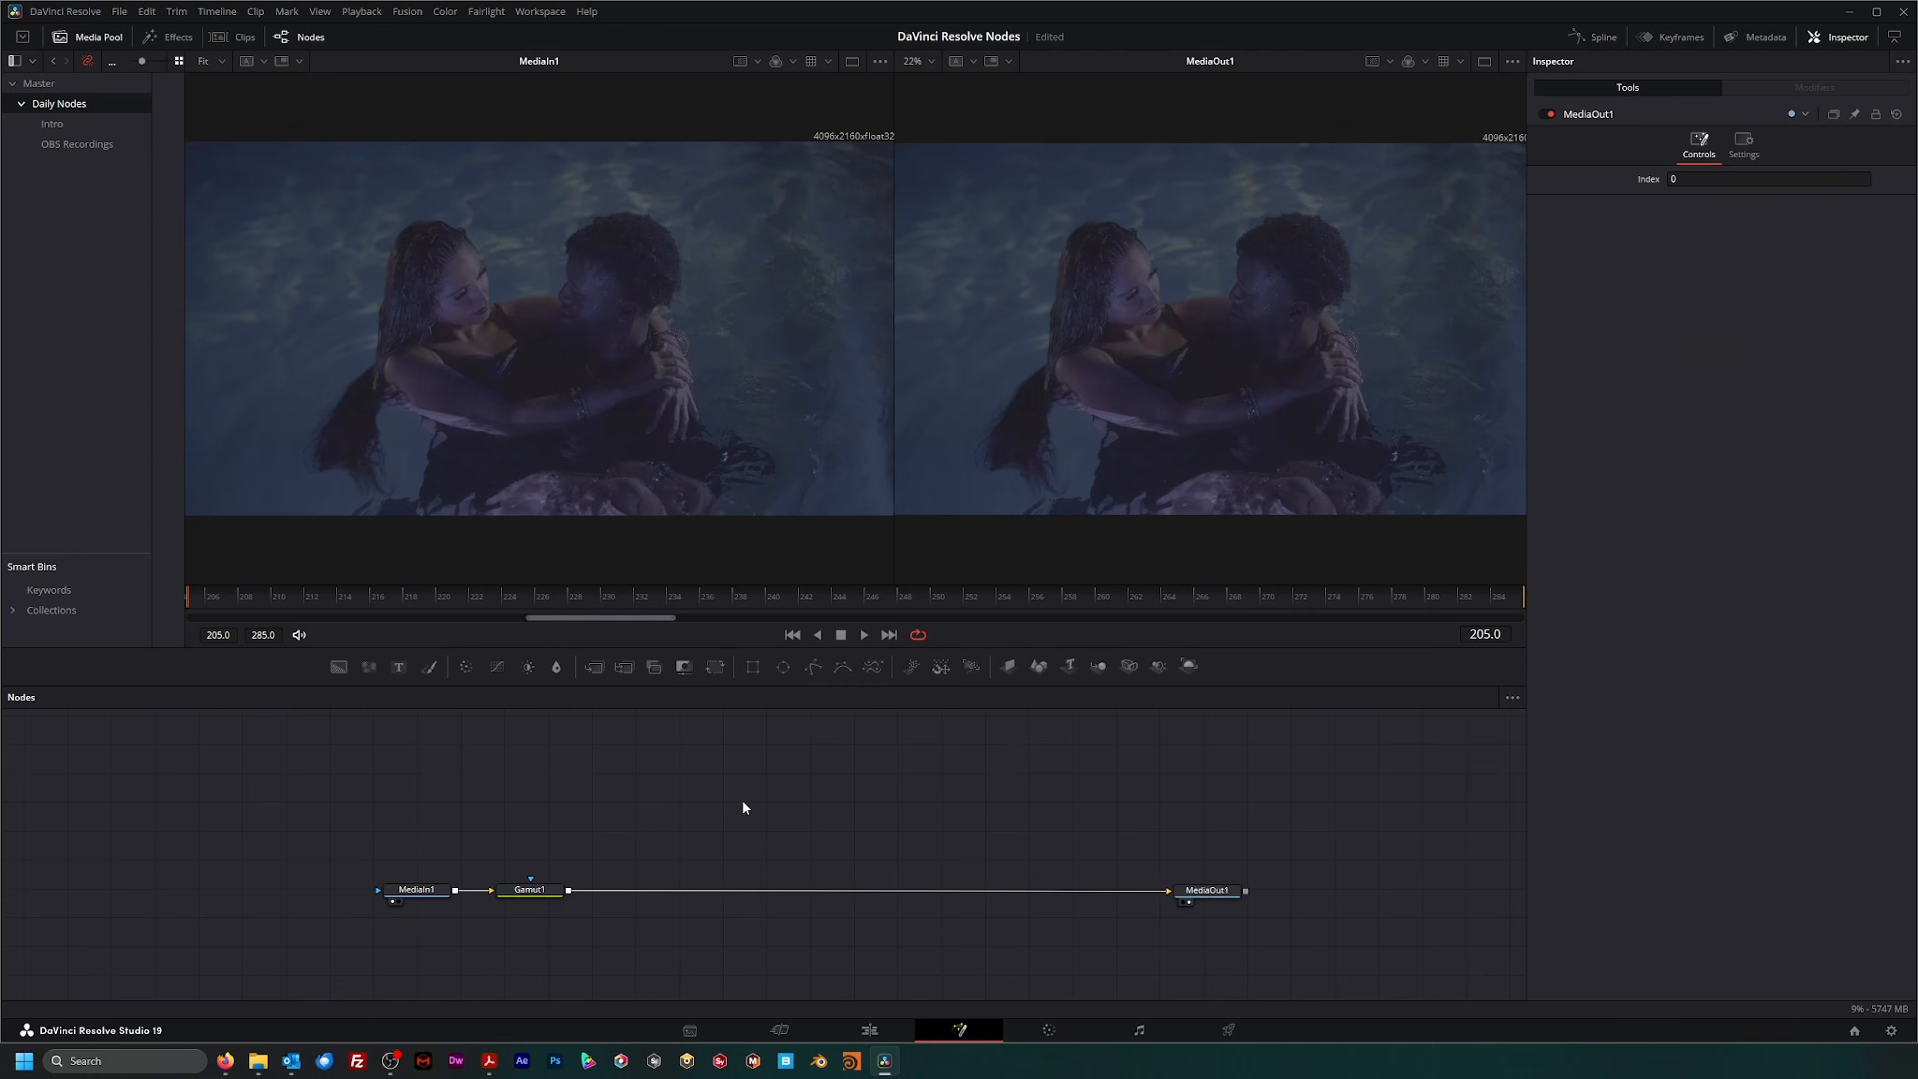
key(shift+space)
text(gam)
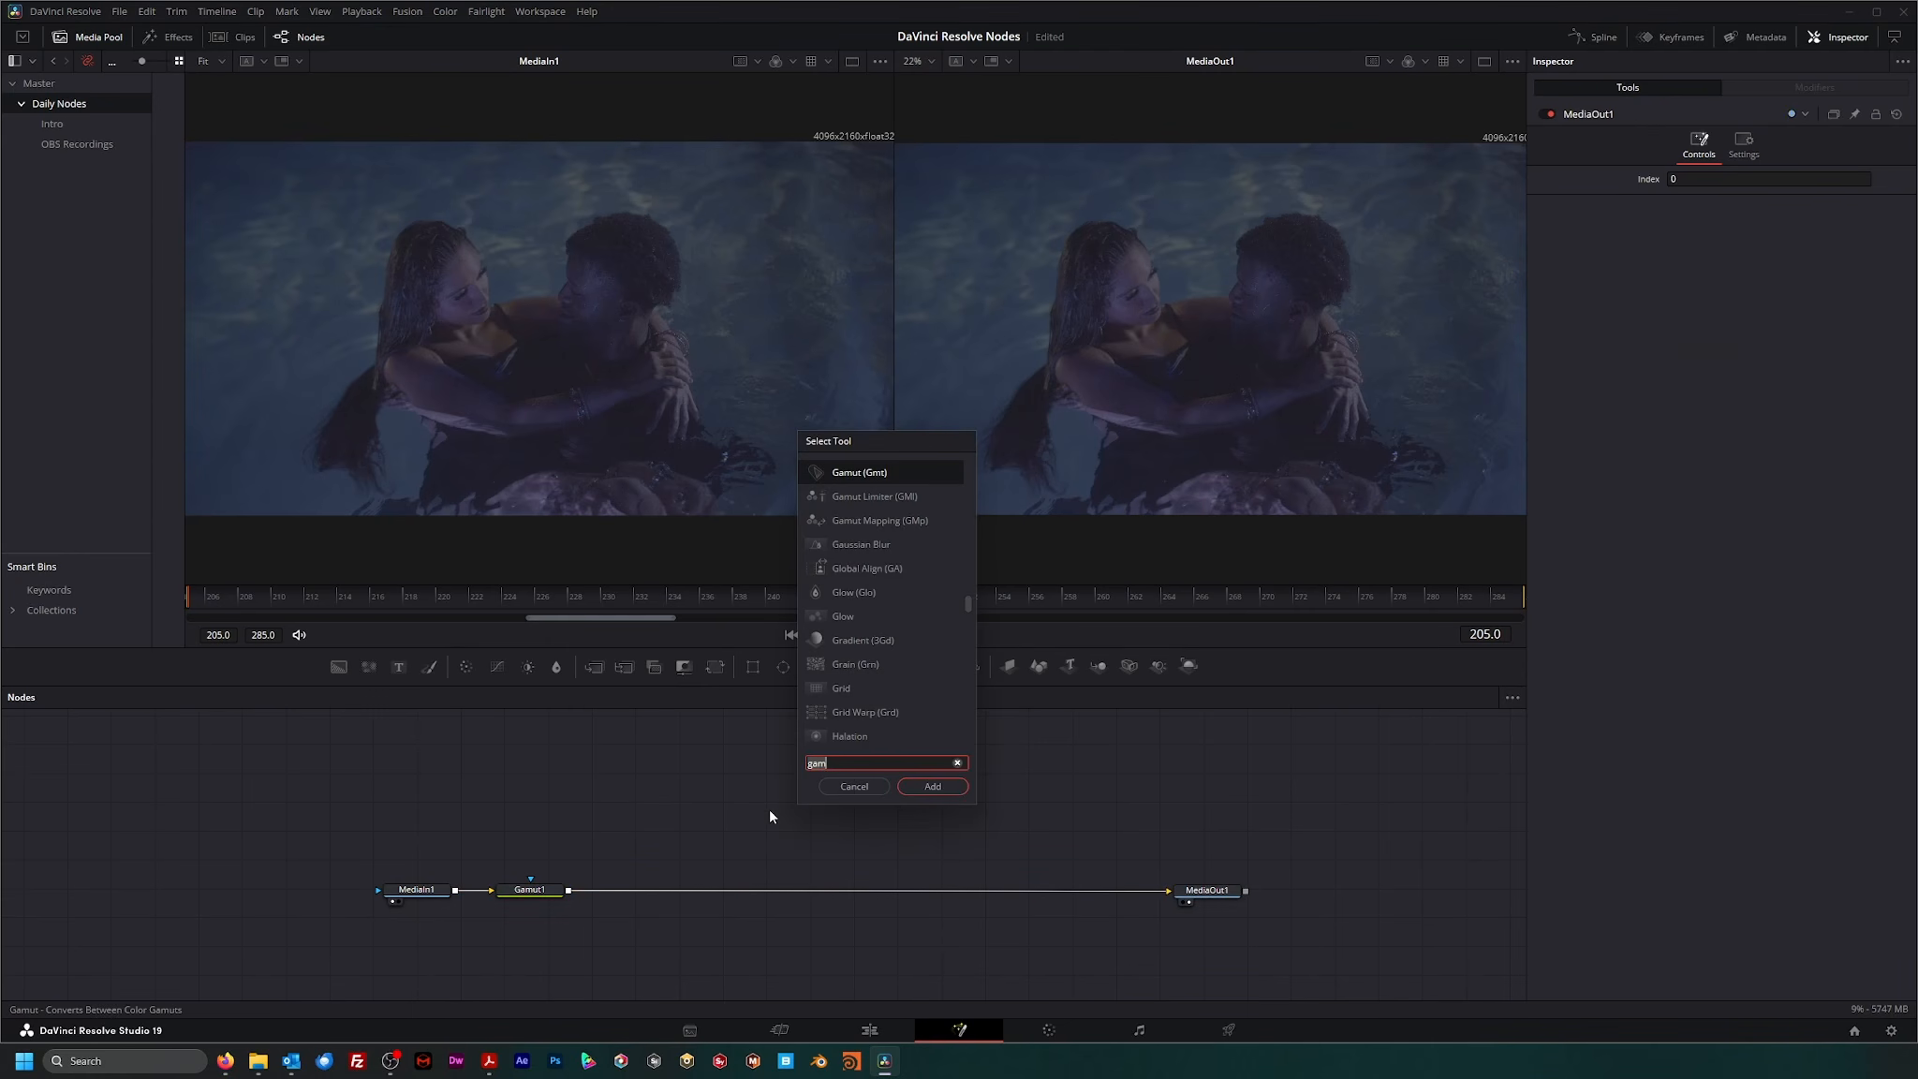
text(ocia)
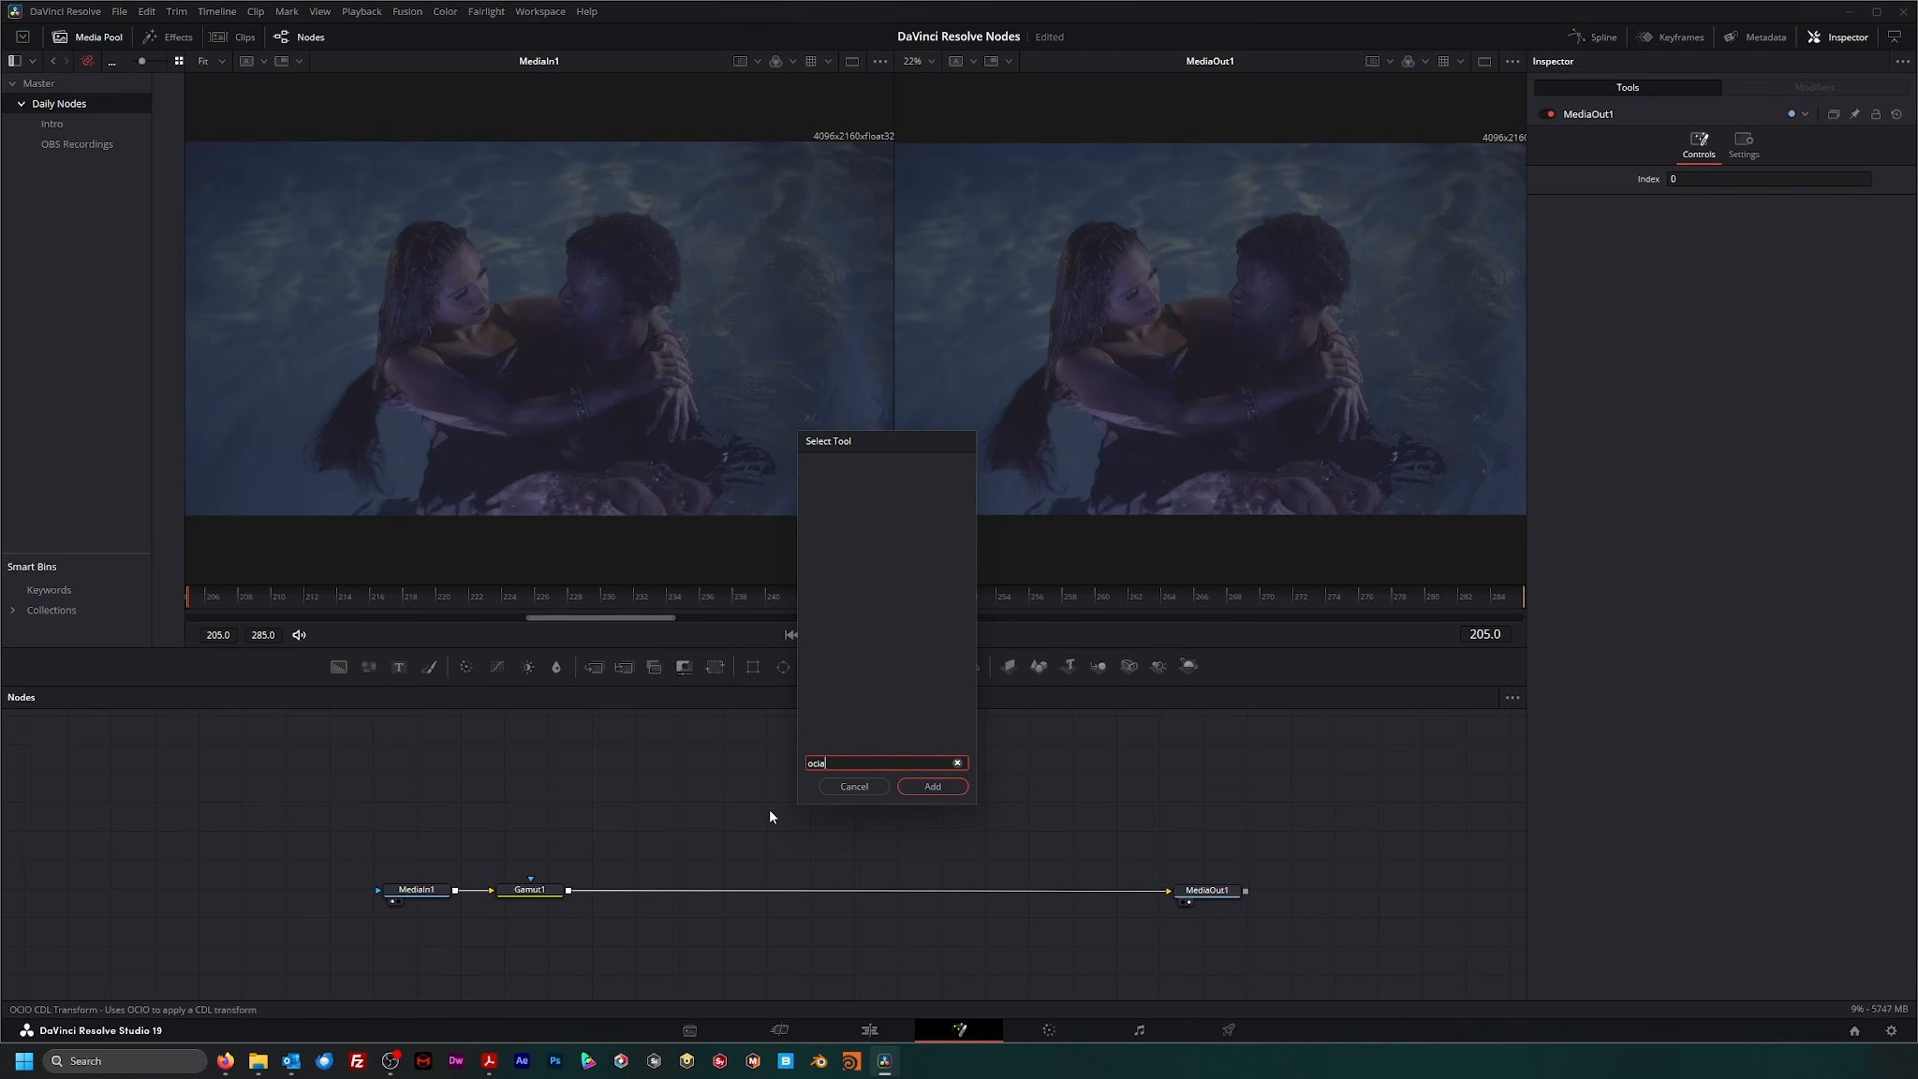
key(BackSpace)
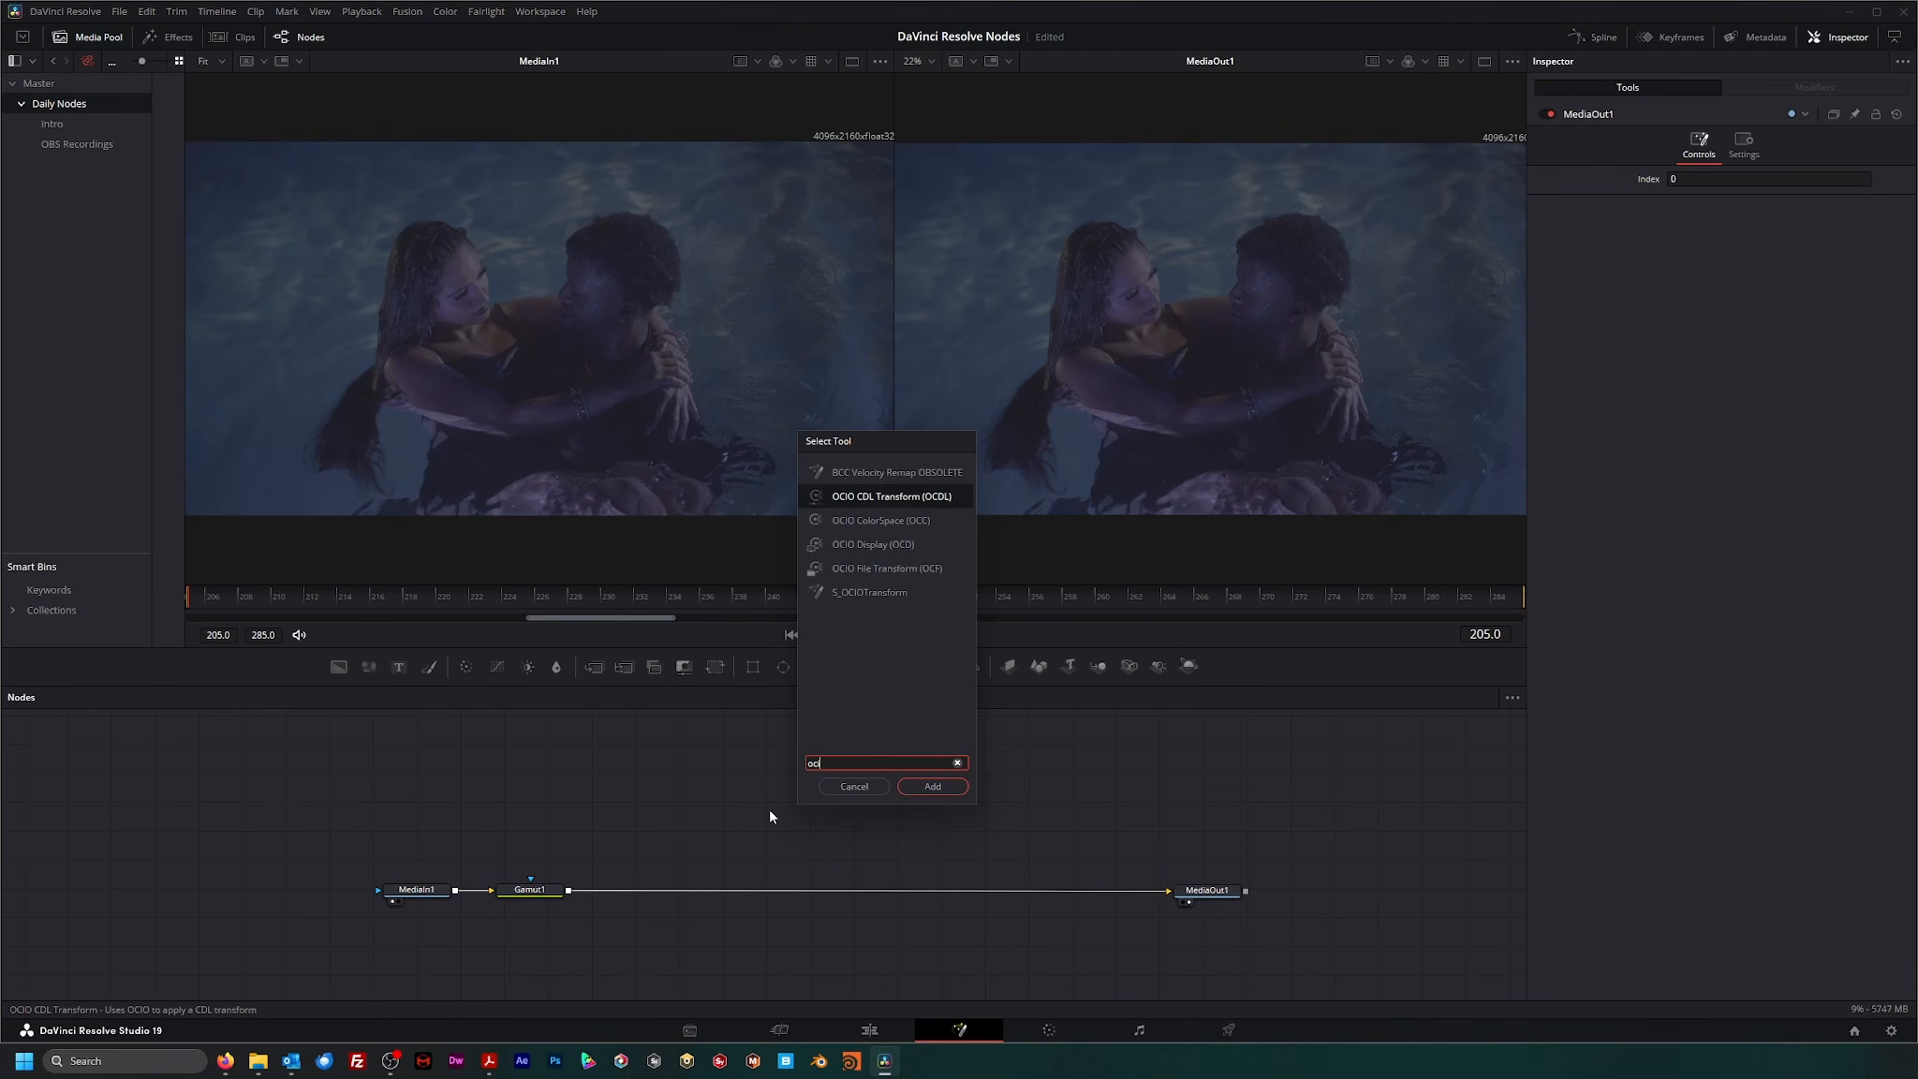
click(876, 495)
click(934, 785)
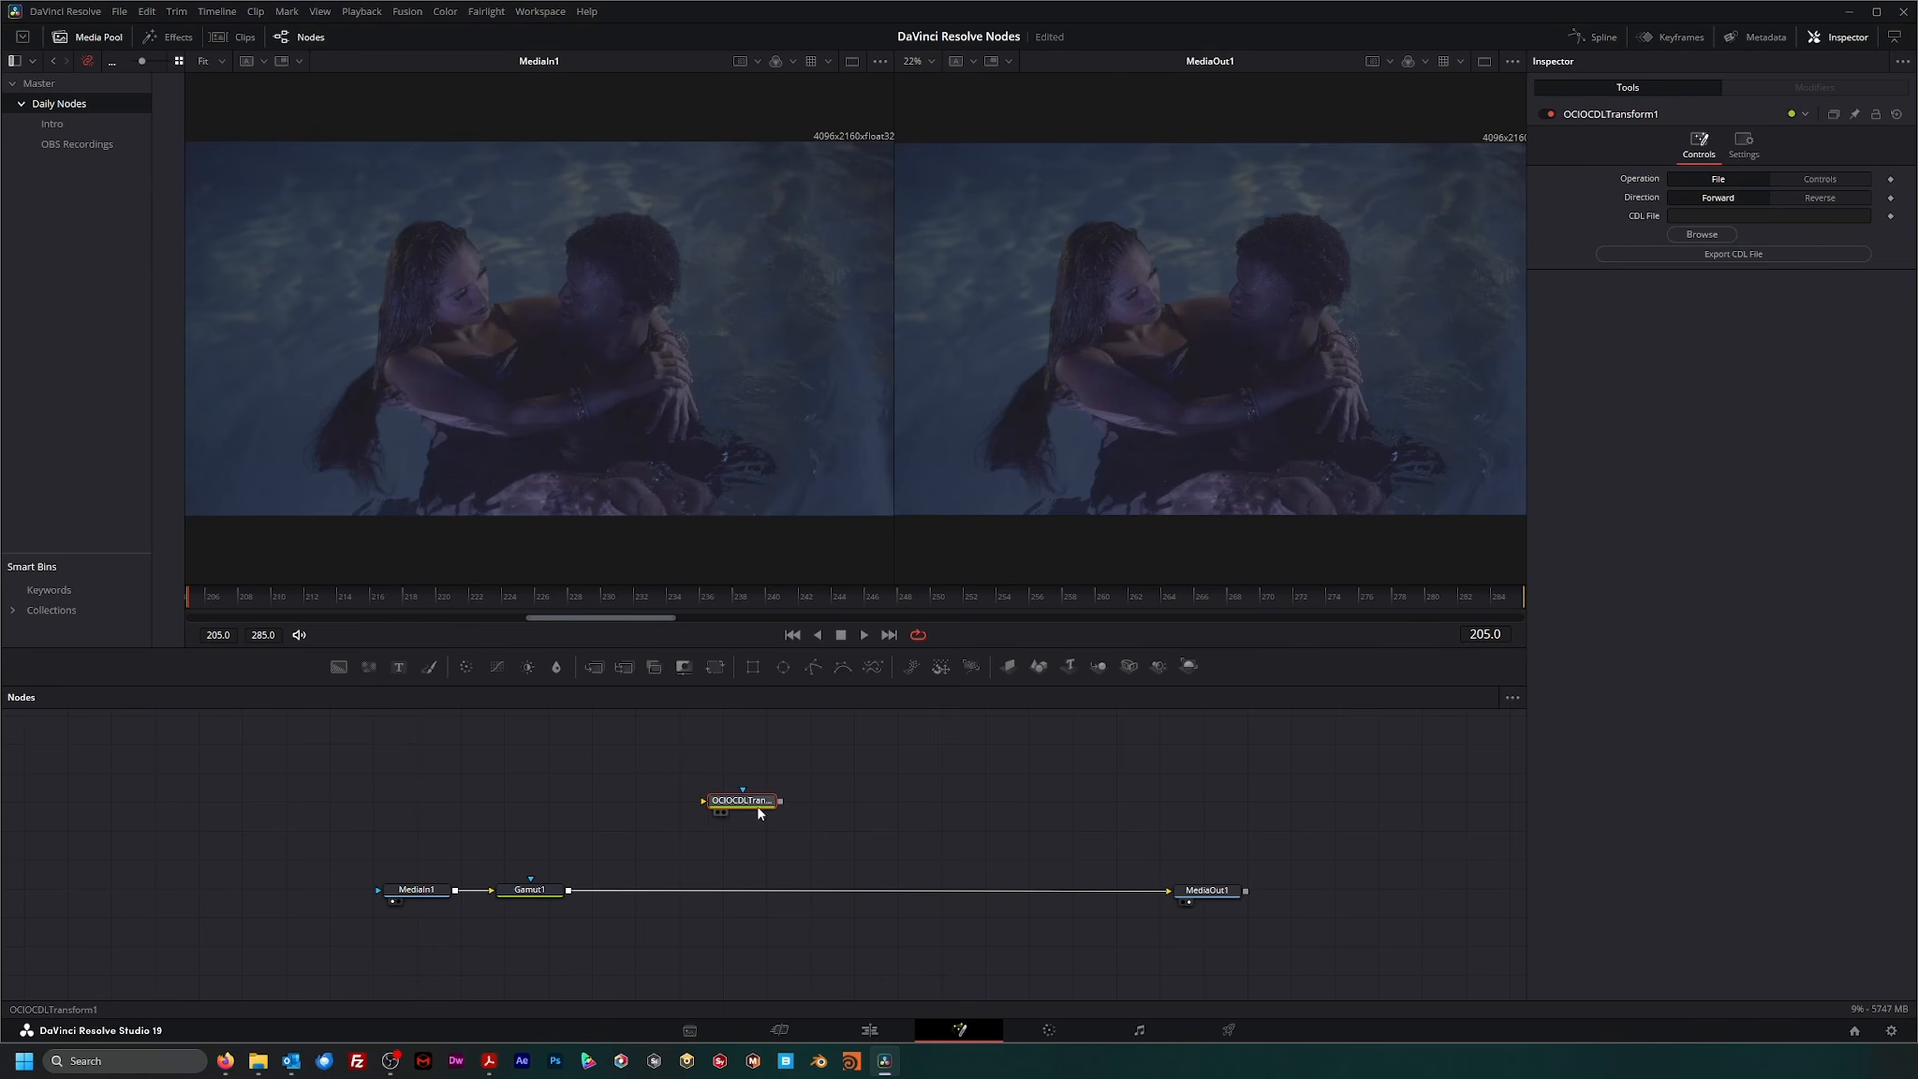
drag(734, 805, 632, 896)
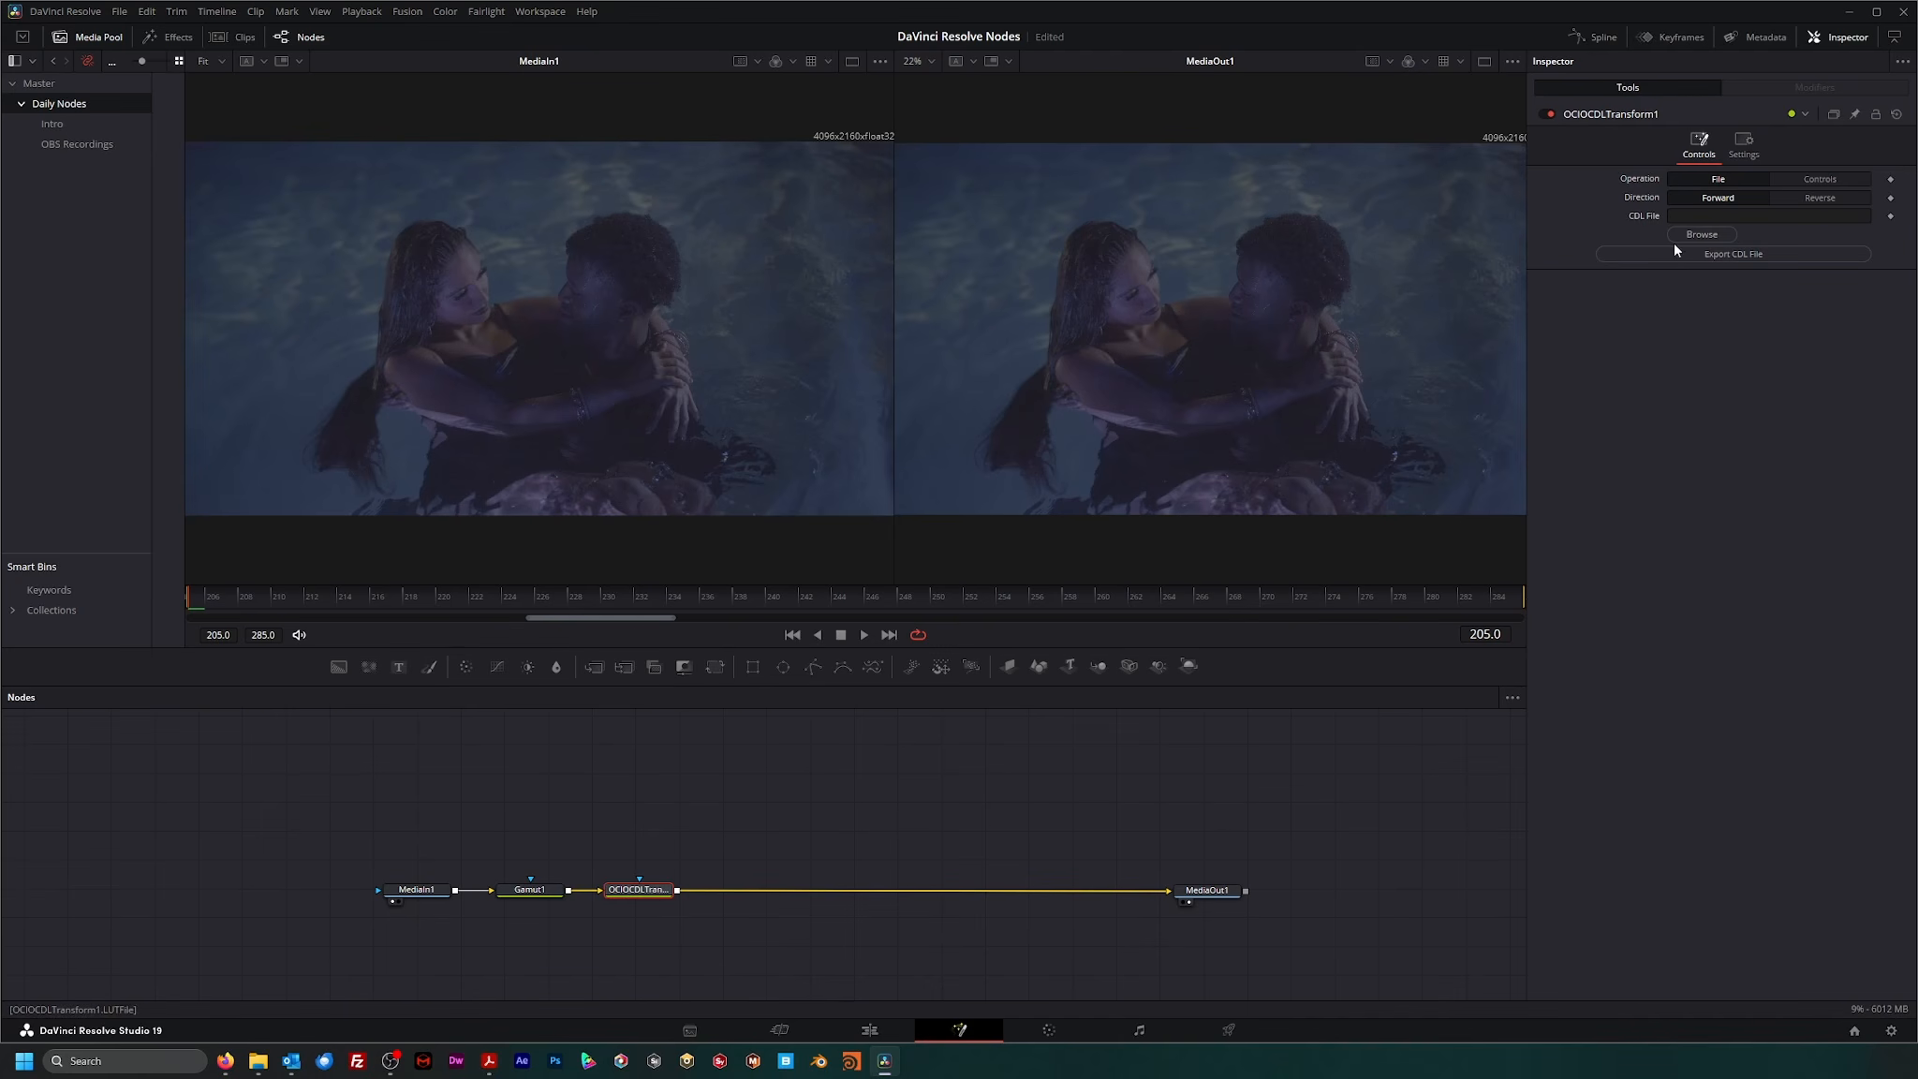
- Set the CDL Transform's operation to Controls with Forward direction, and move MediaOut1 farther along the node chain
click(1820, 178)
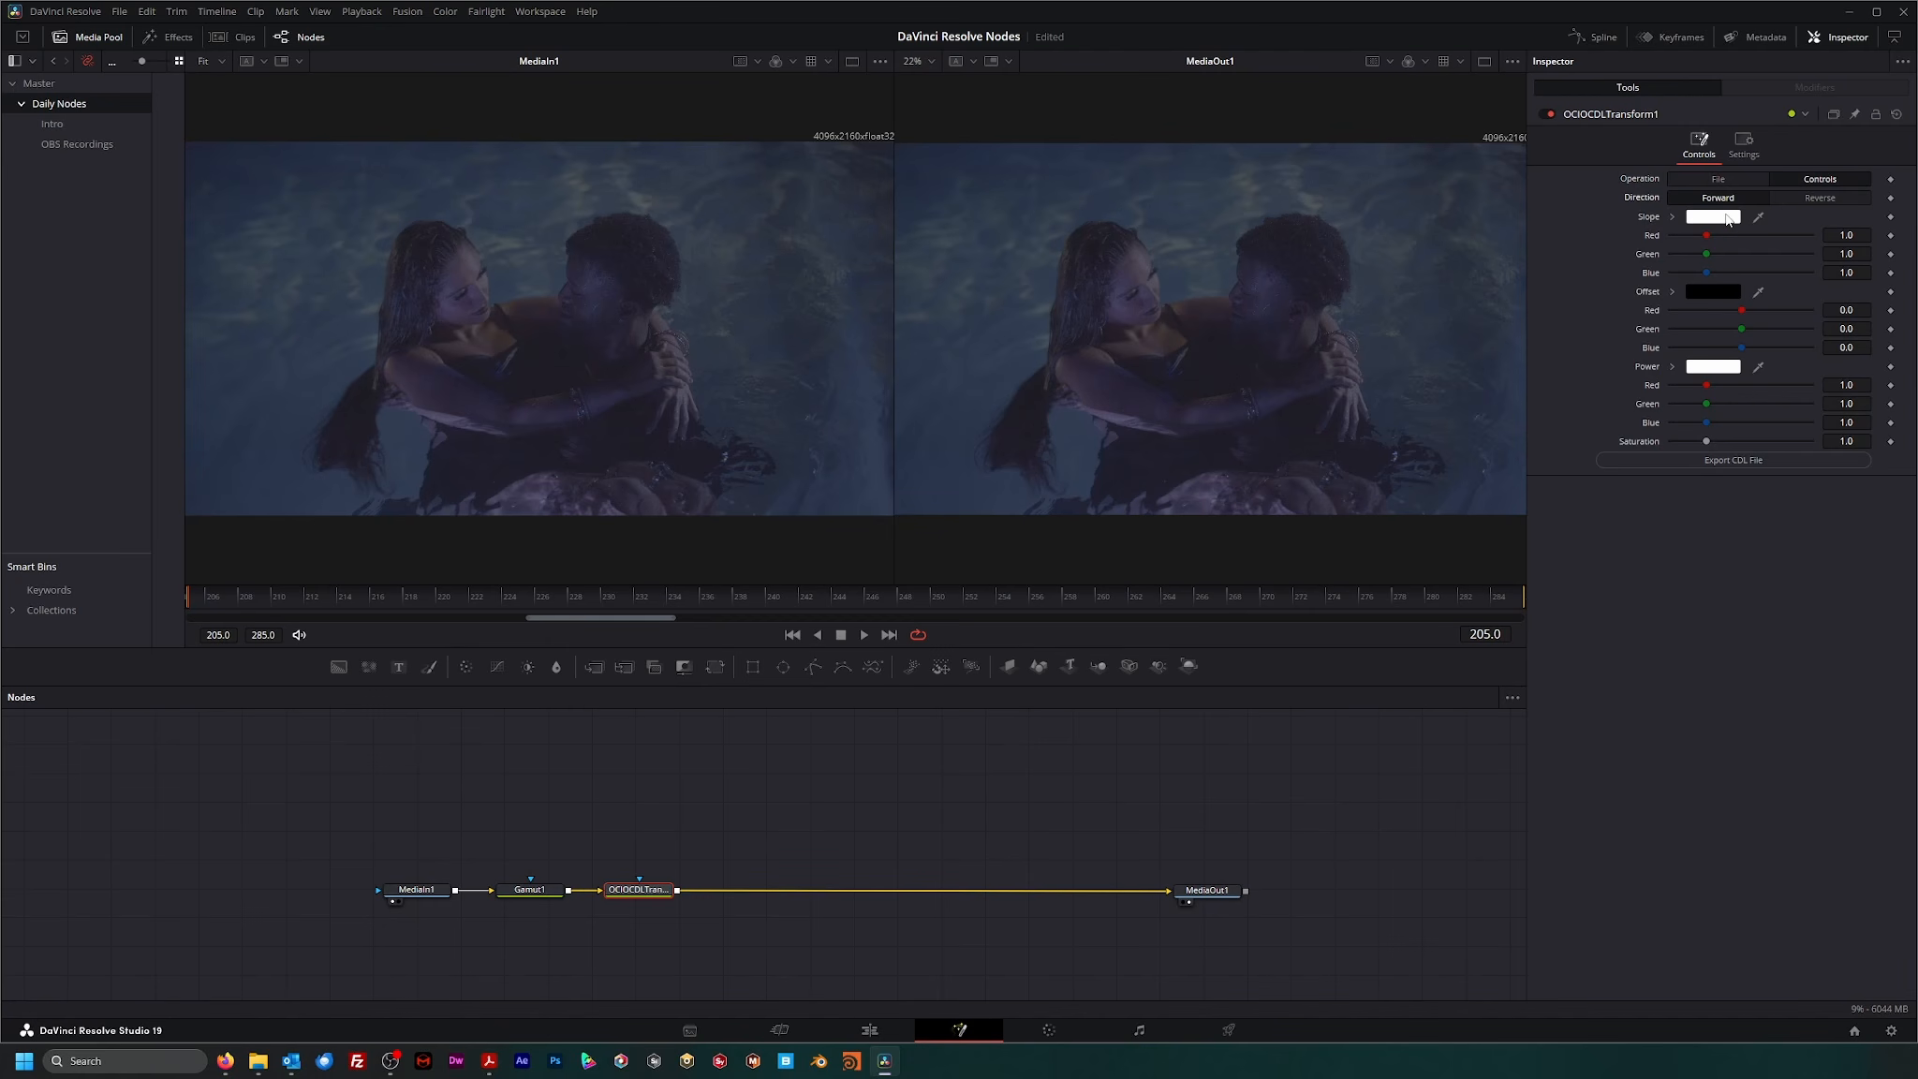
click(1830, 197)
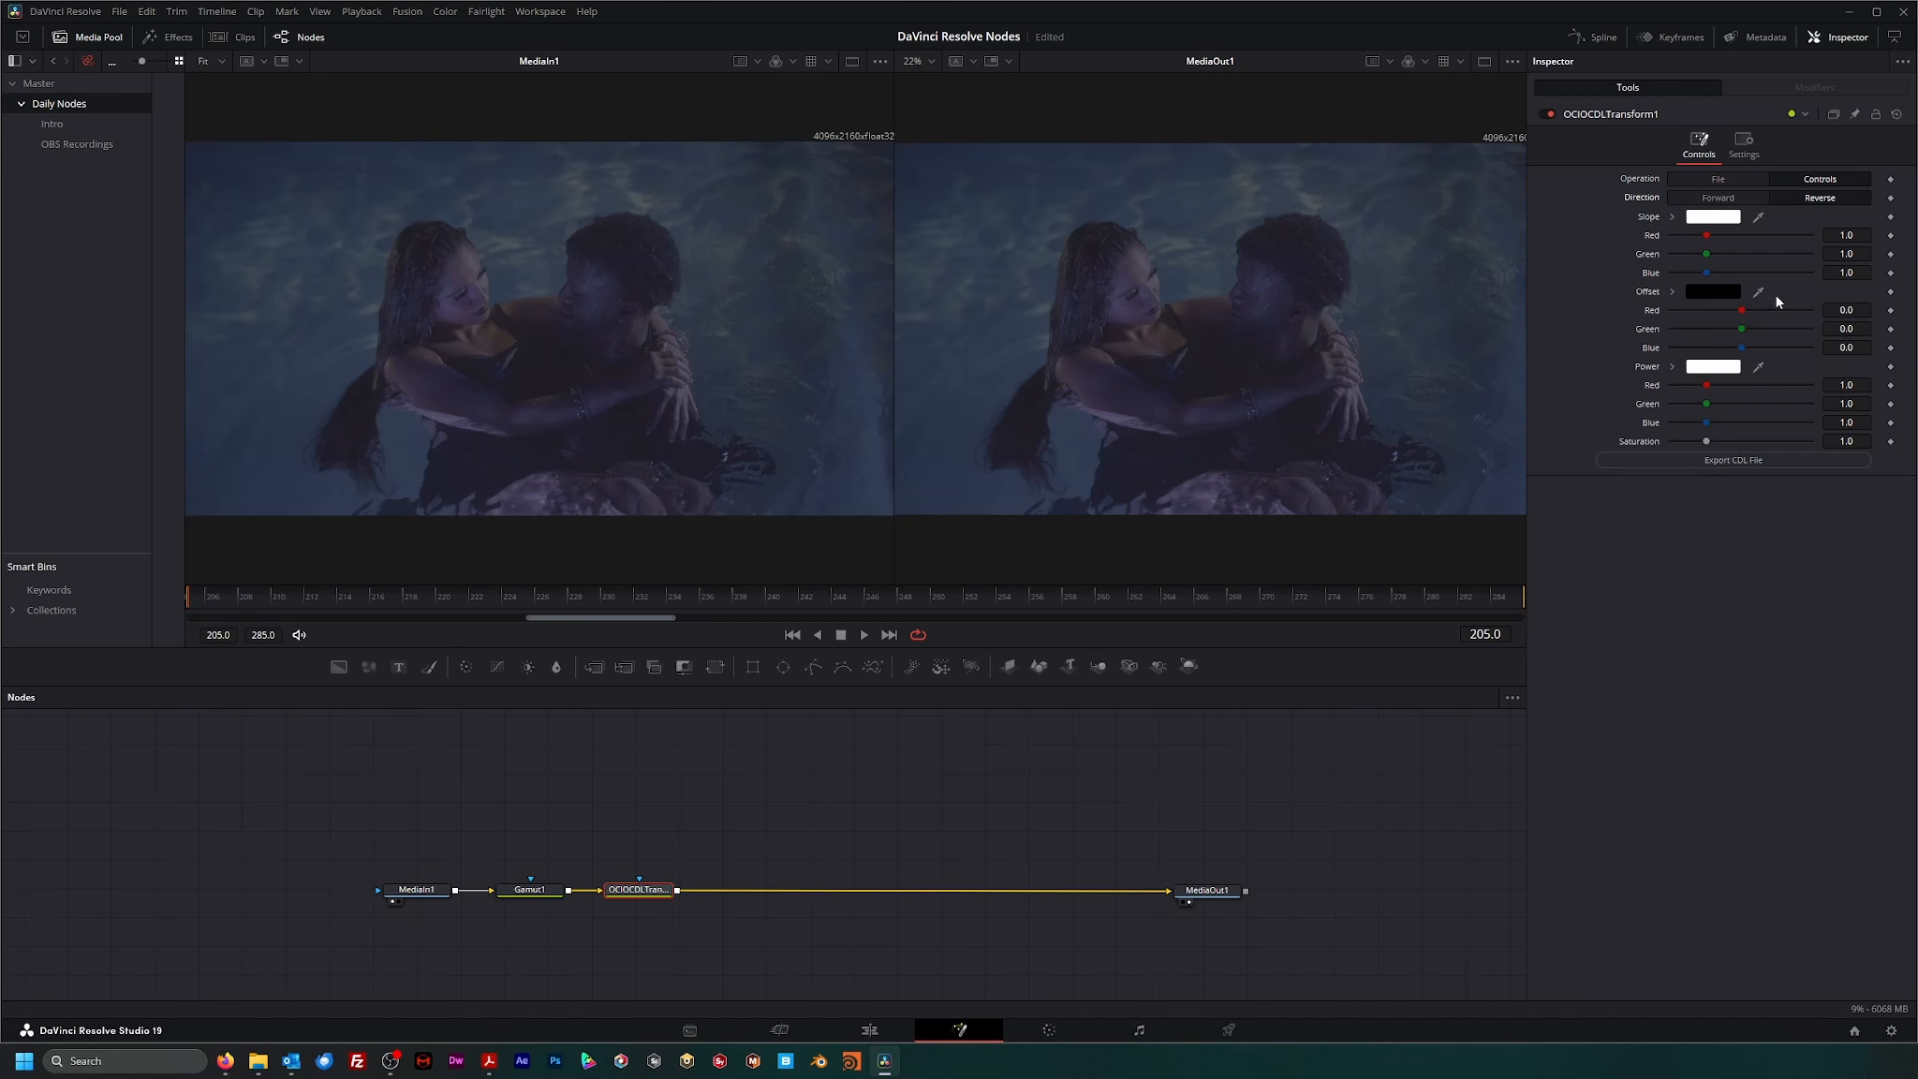
click(1721, 198)
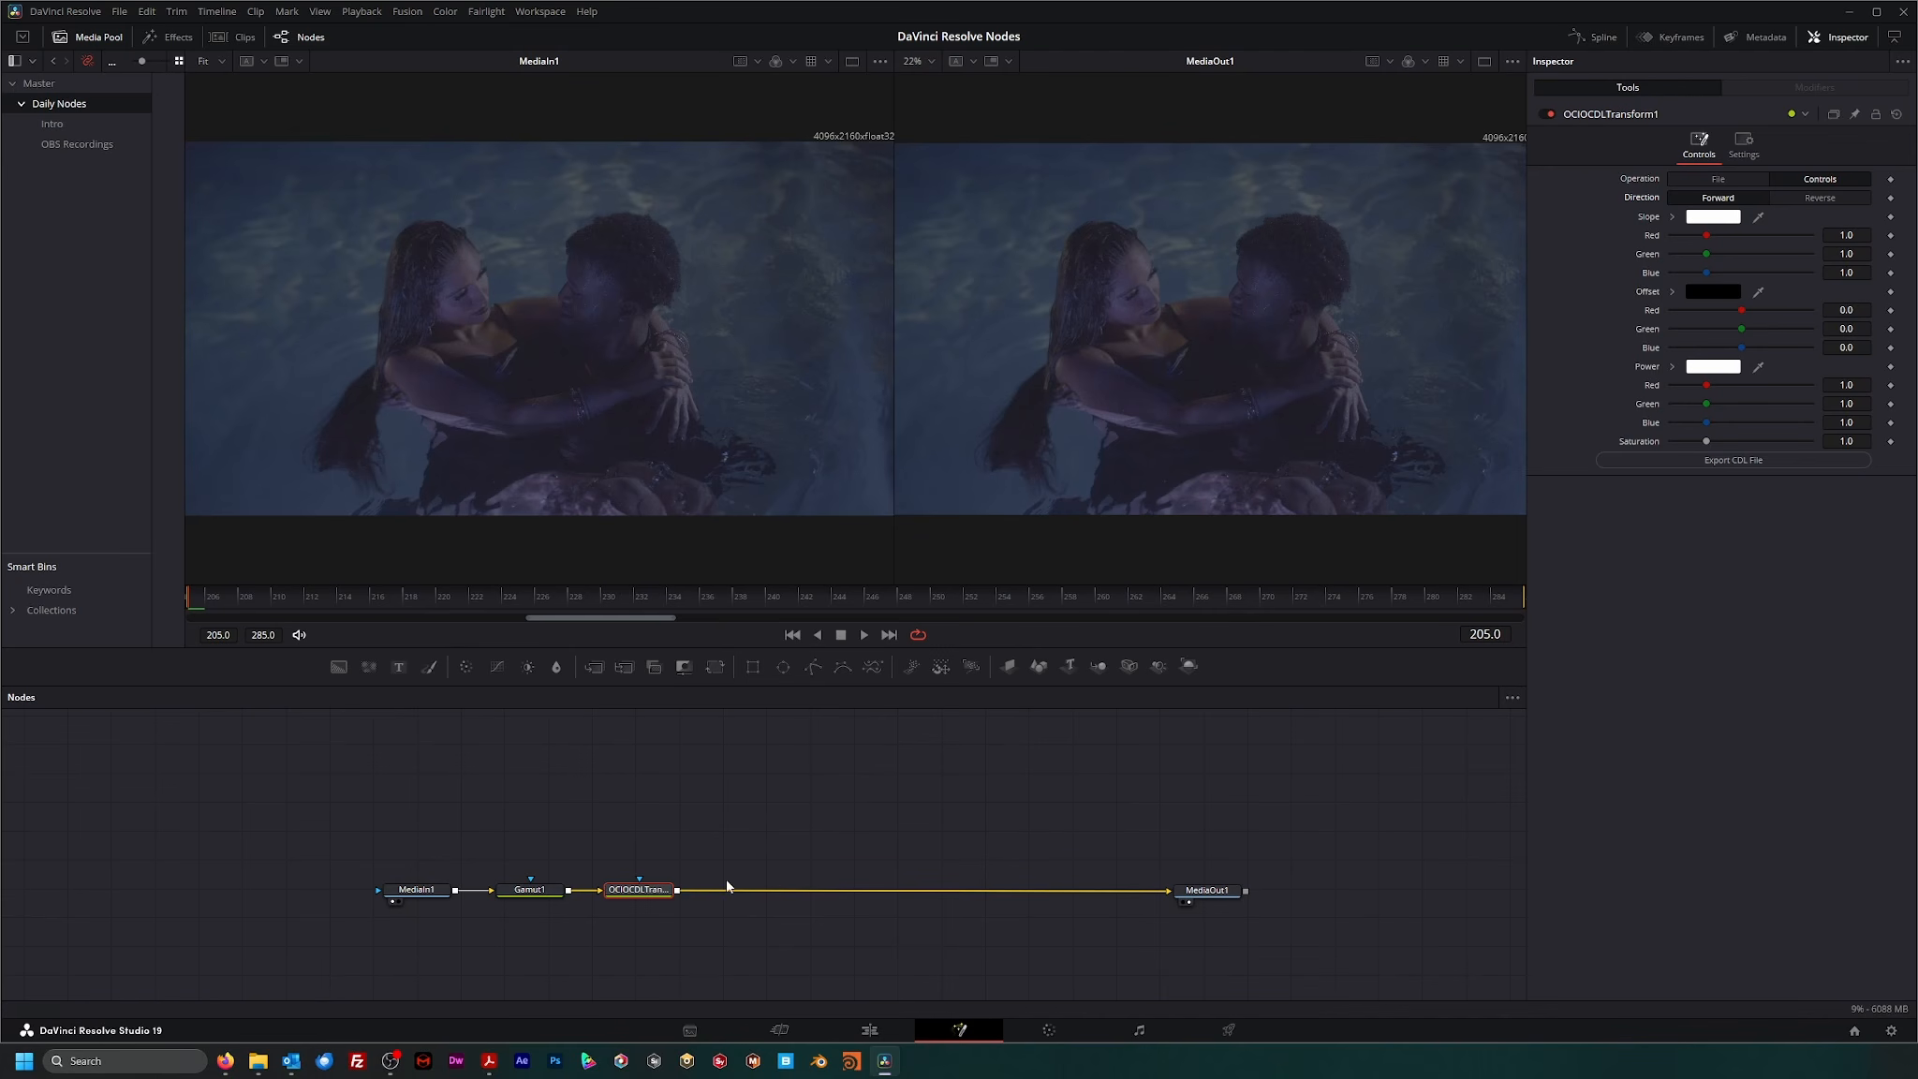
drag(1213, 893, 1360, 897)
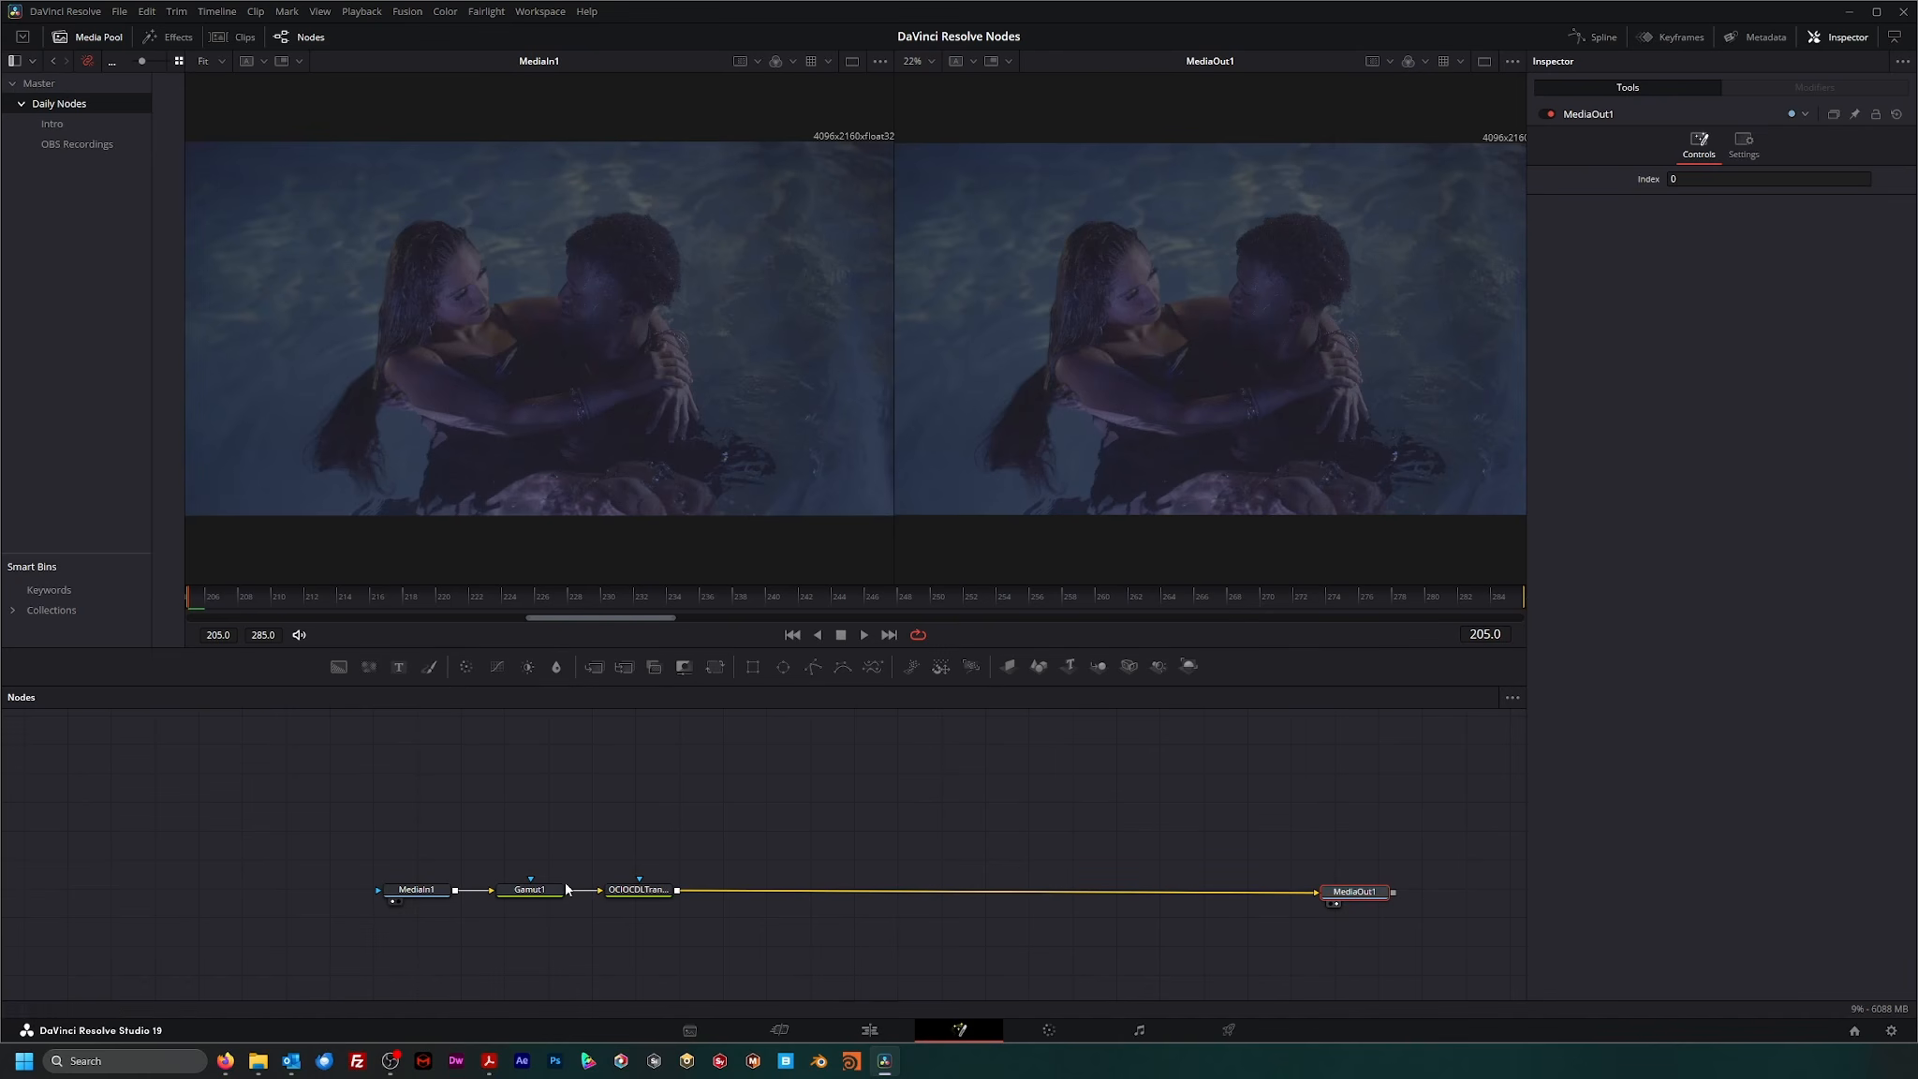
click(645, 894)
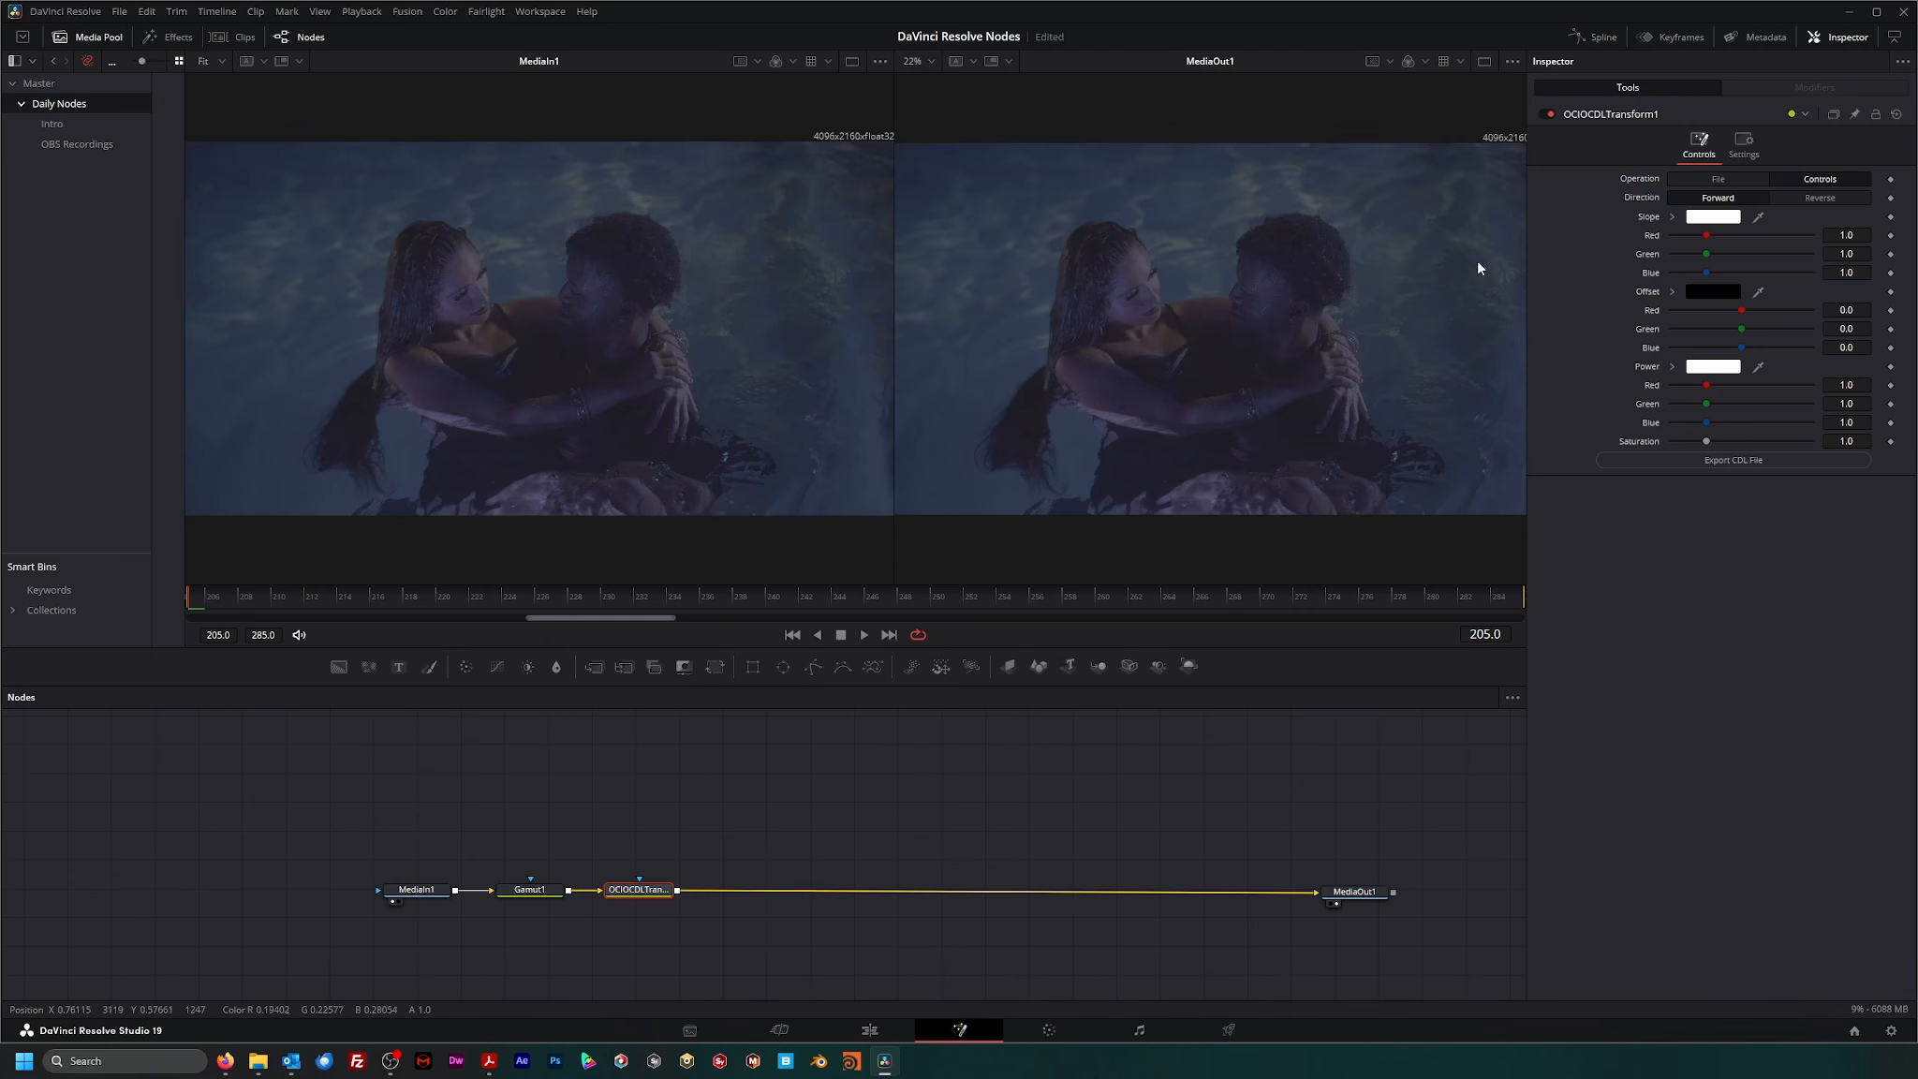
click(1722, 219)
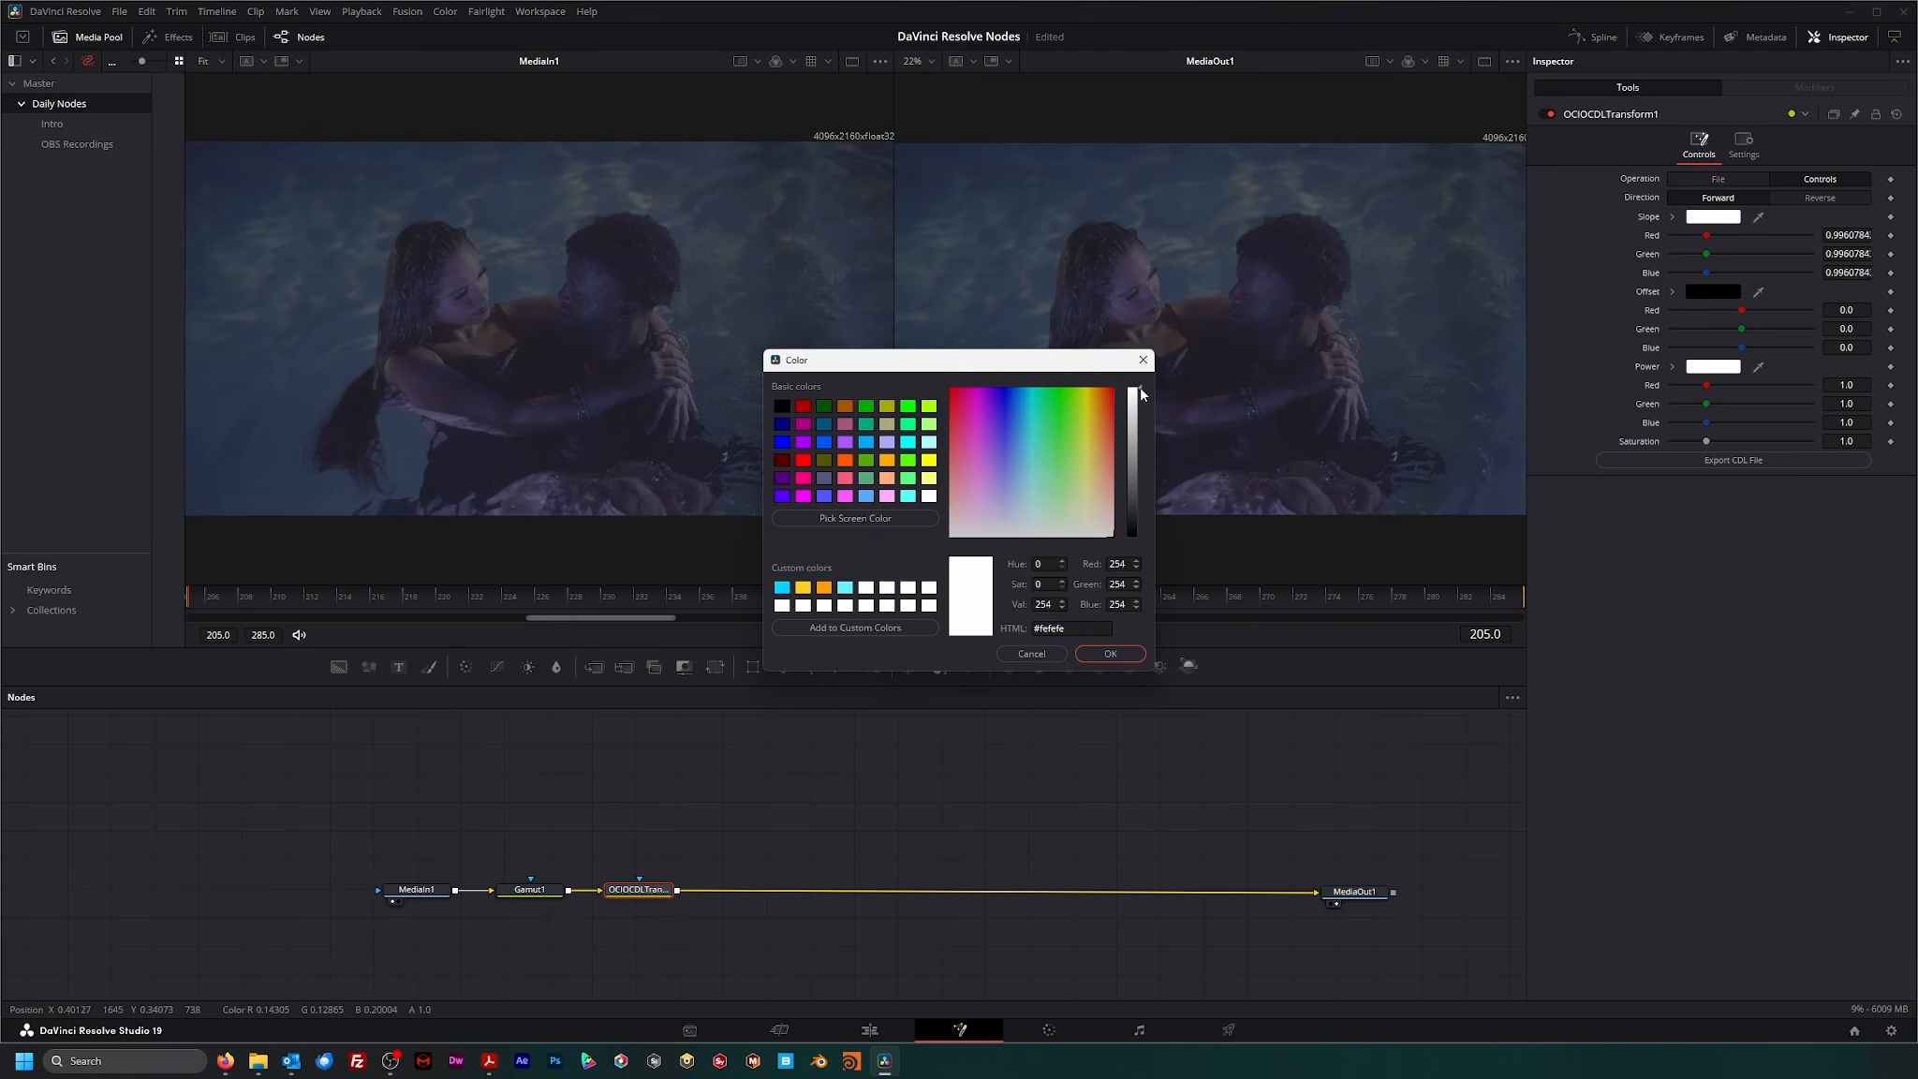
mouse_move(1140, 389)
mouse_down()
mouse_move(1139, 512)
mouse_move(1142, 386)
mouse_up()
mouse_move(1037, 463)
mouse_down()
mouse_move(956, 401)
mouse_move(1037, 473)
mouse_move(1021, 473)
mouse_up()
click(1031, 653)
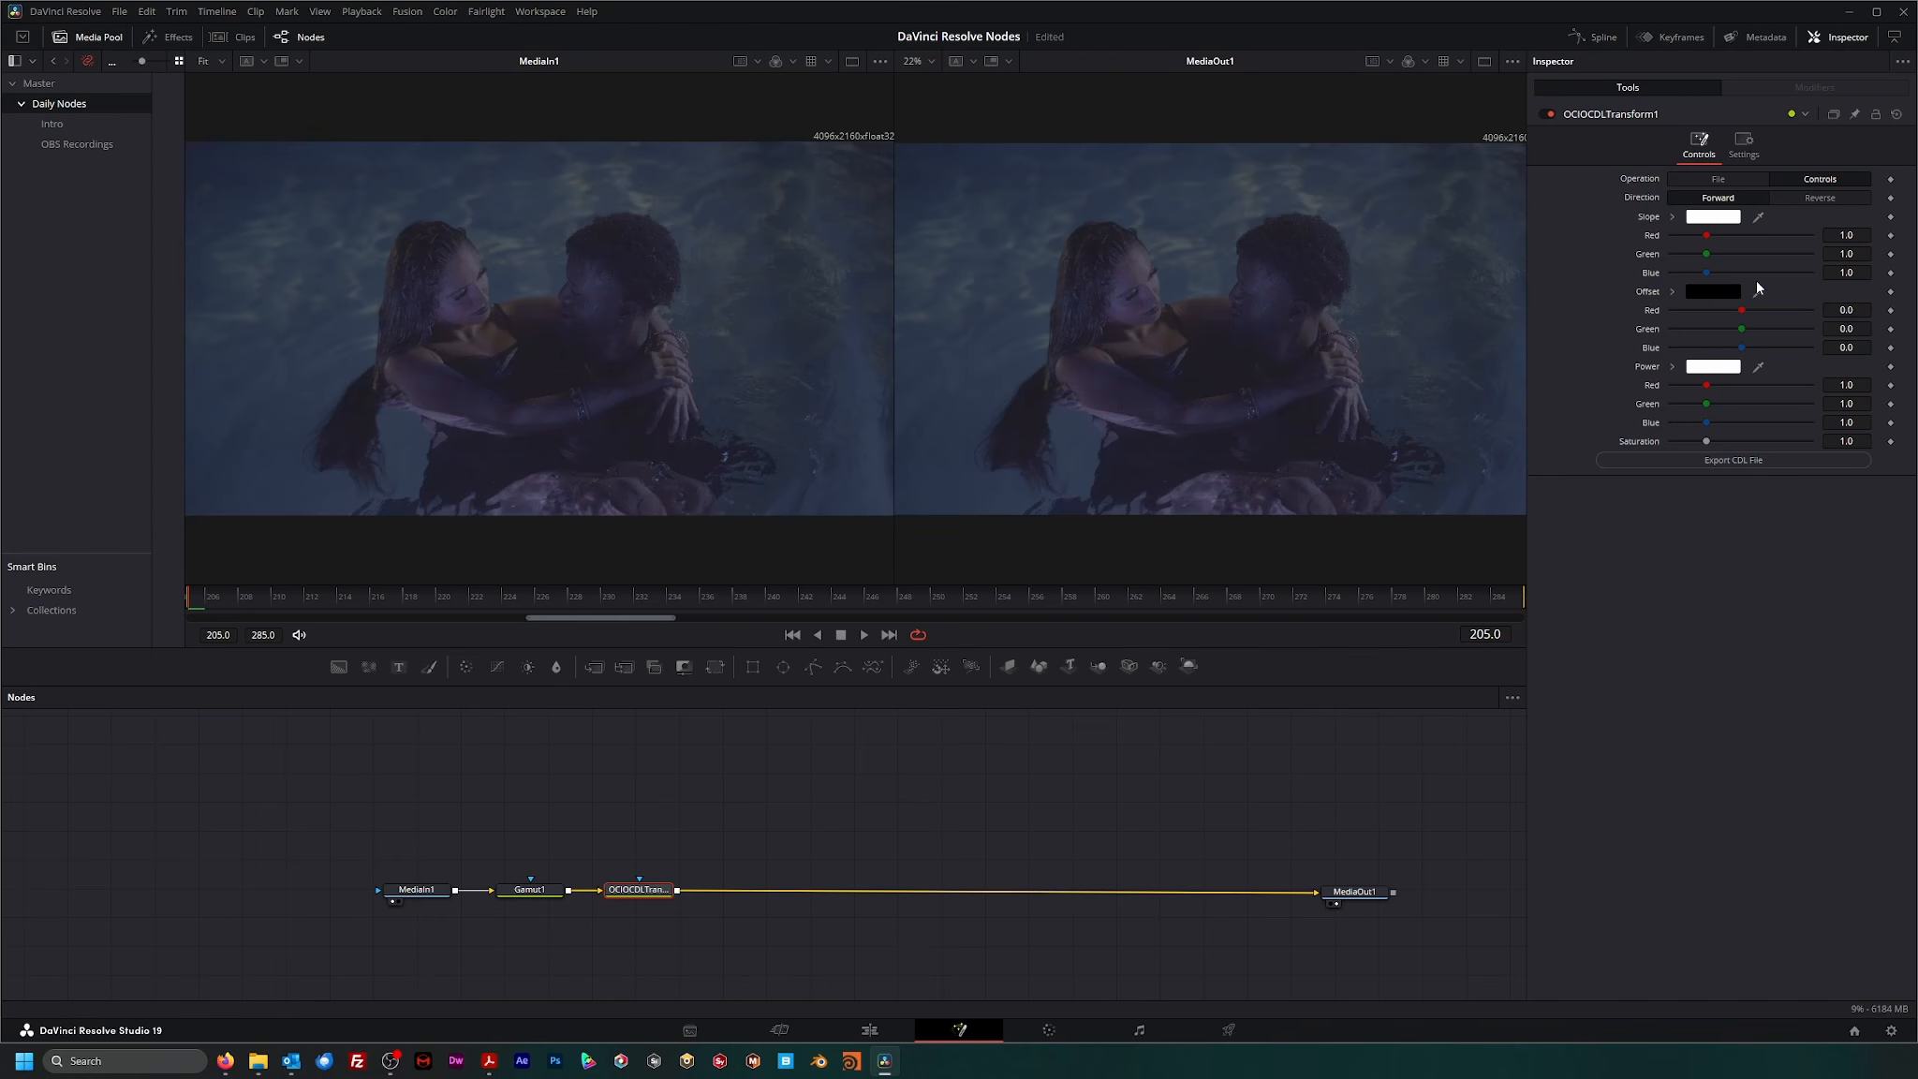
click(1713, 292)
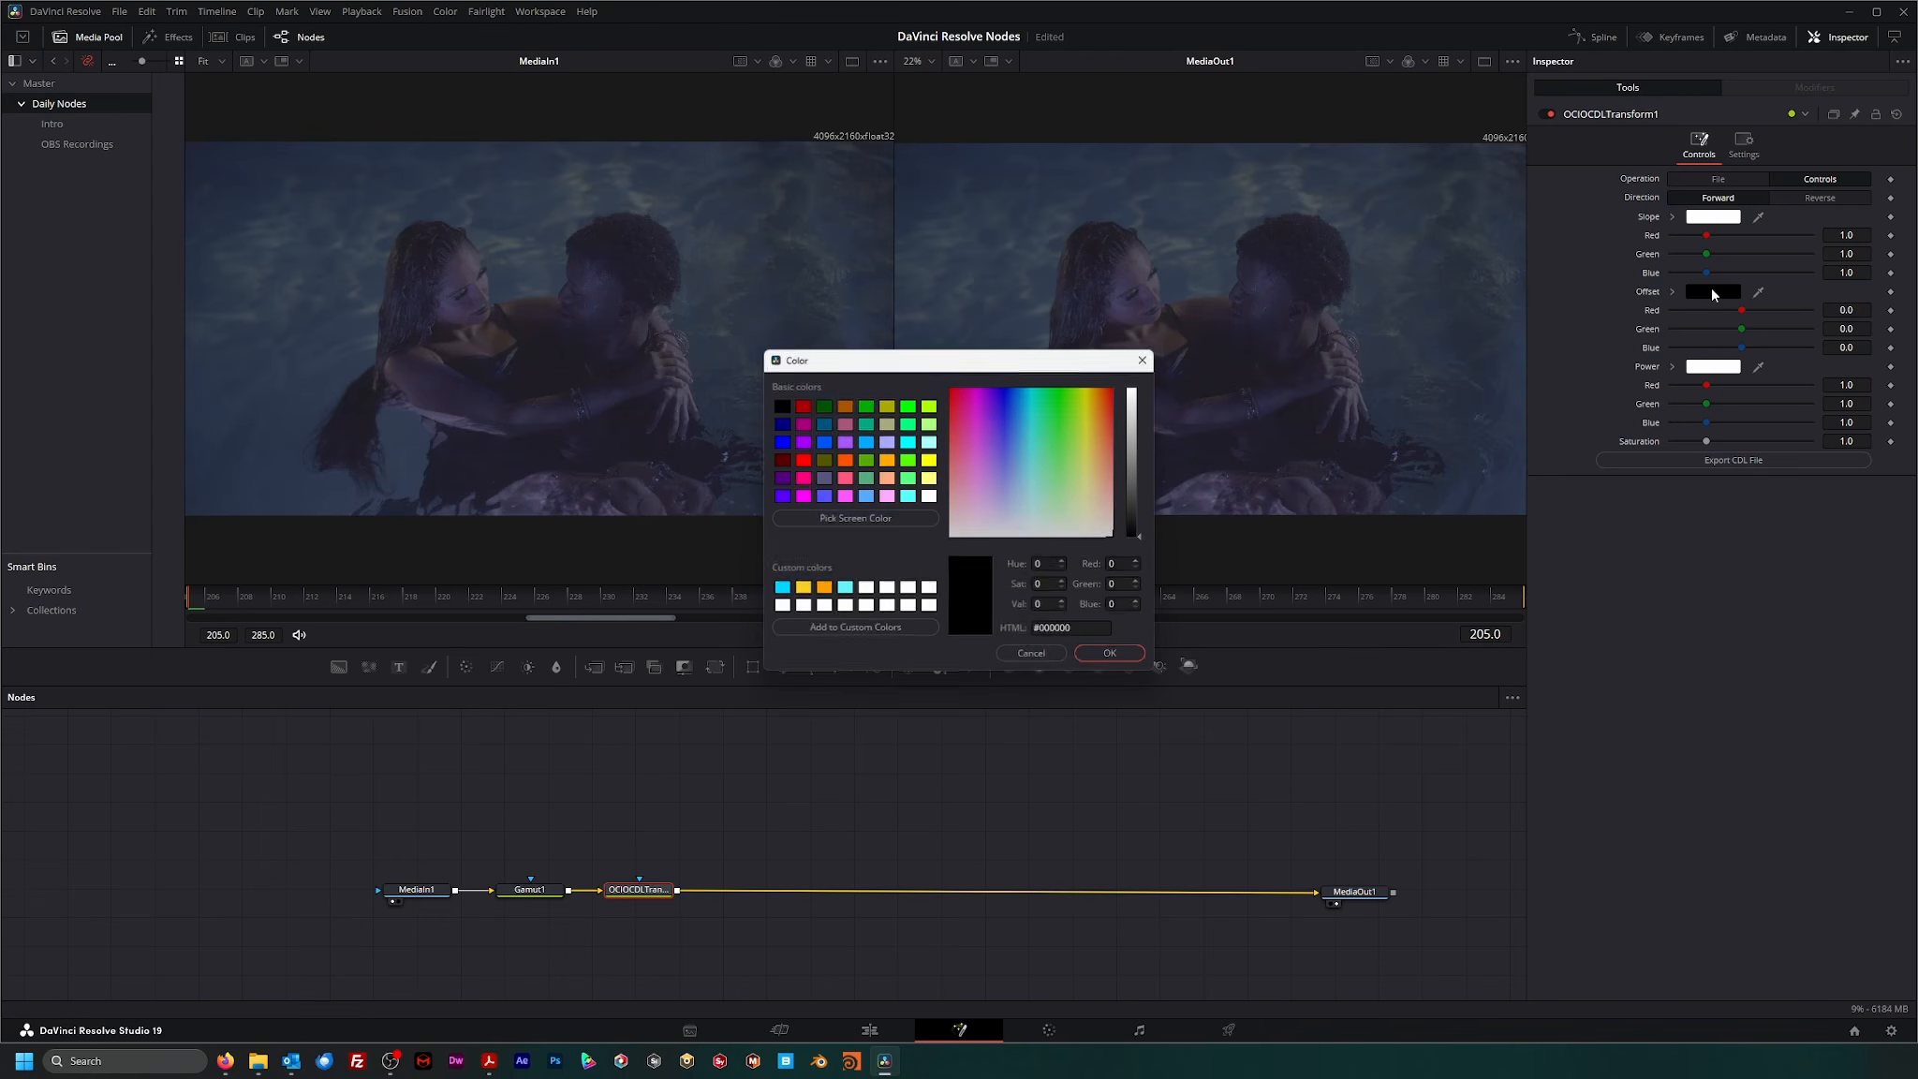
drag(1141, 541, 1037, 469)
click(1042, 657)
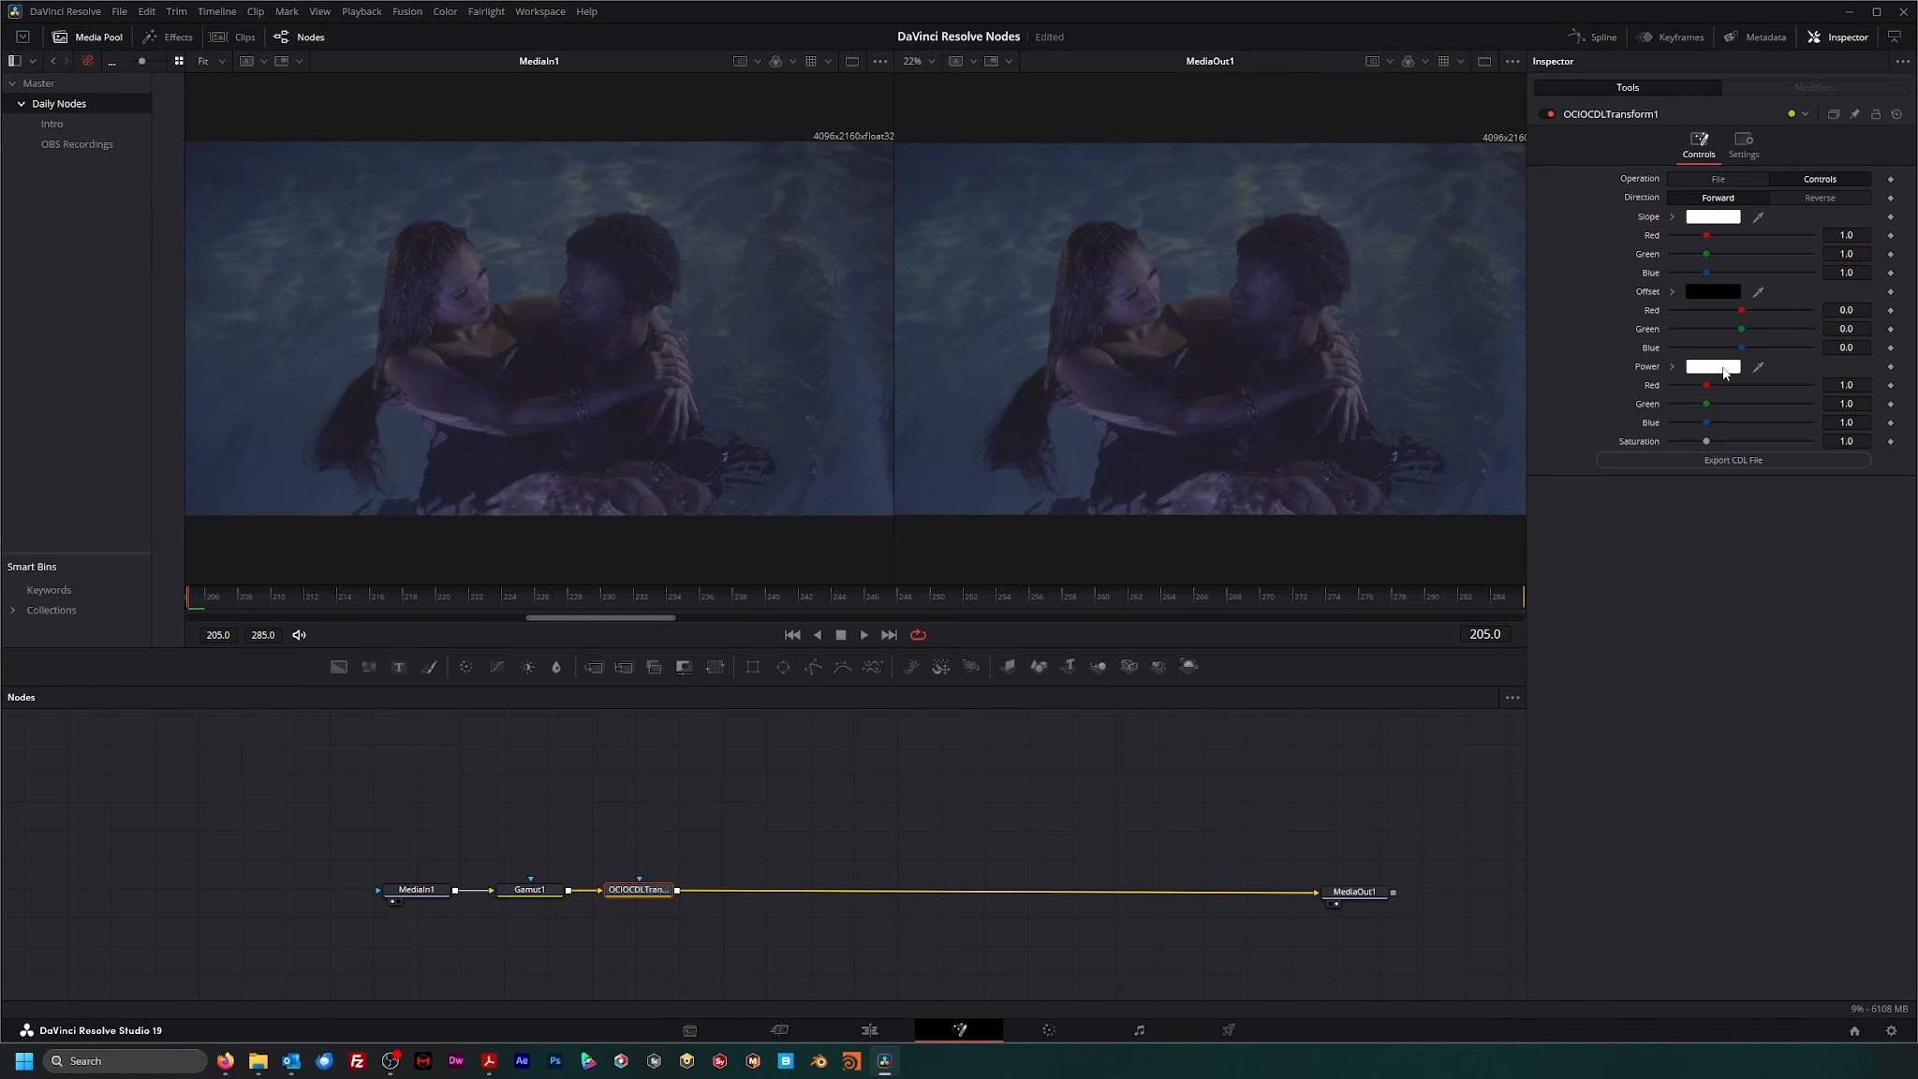
click(1724, 372)
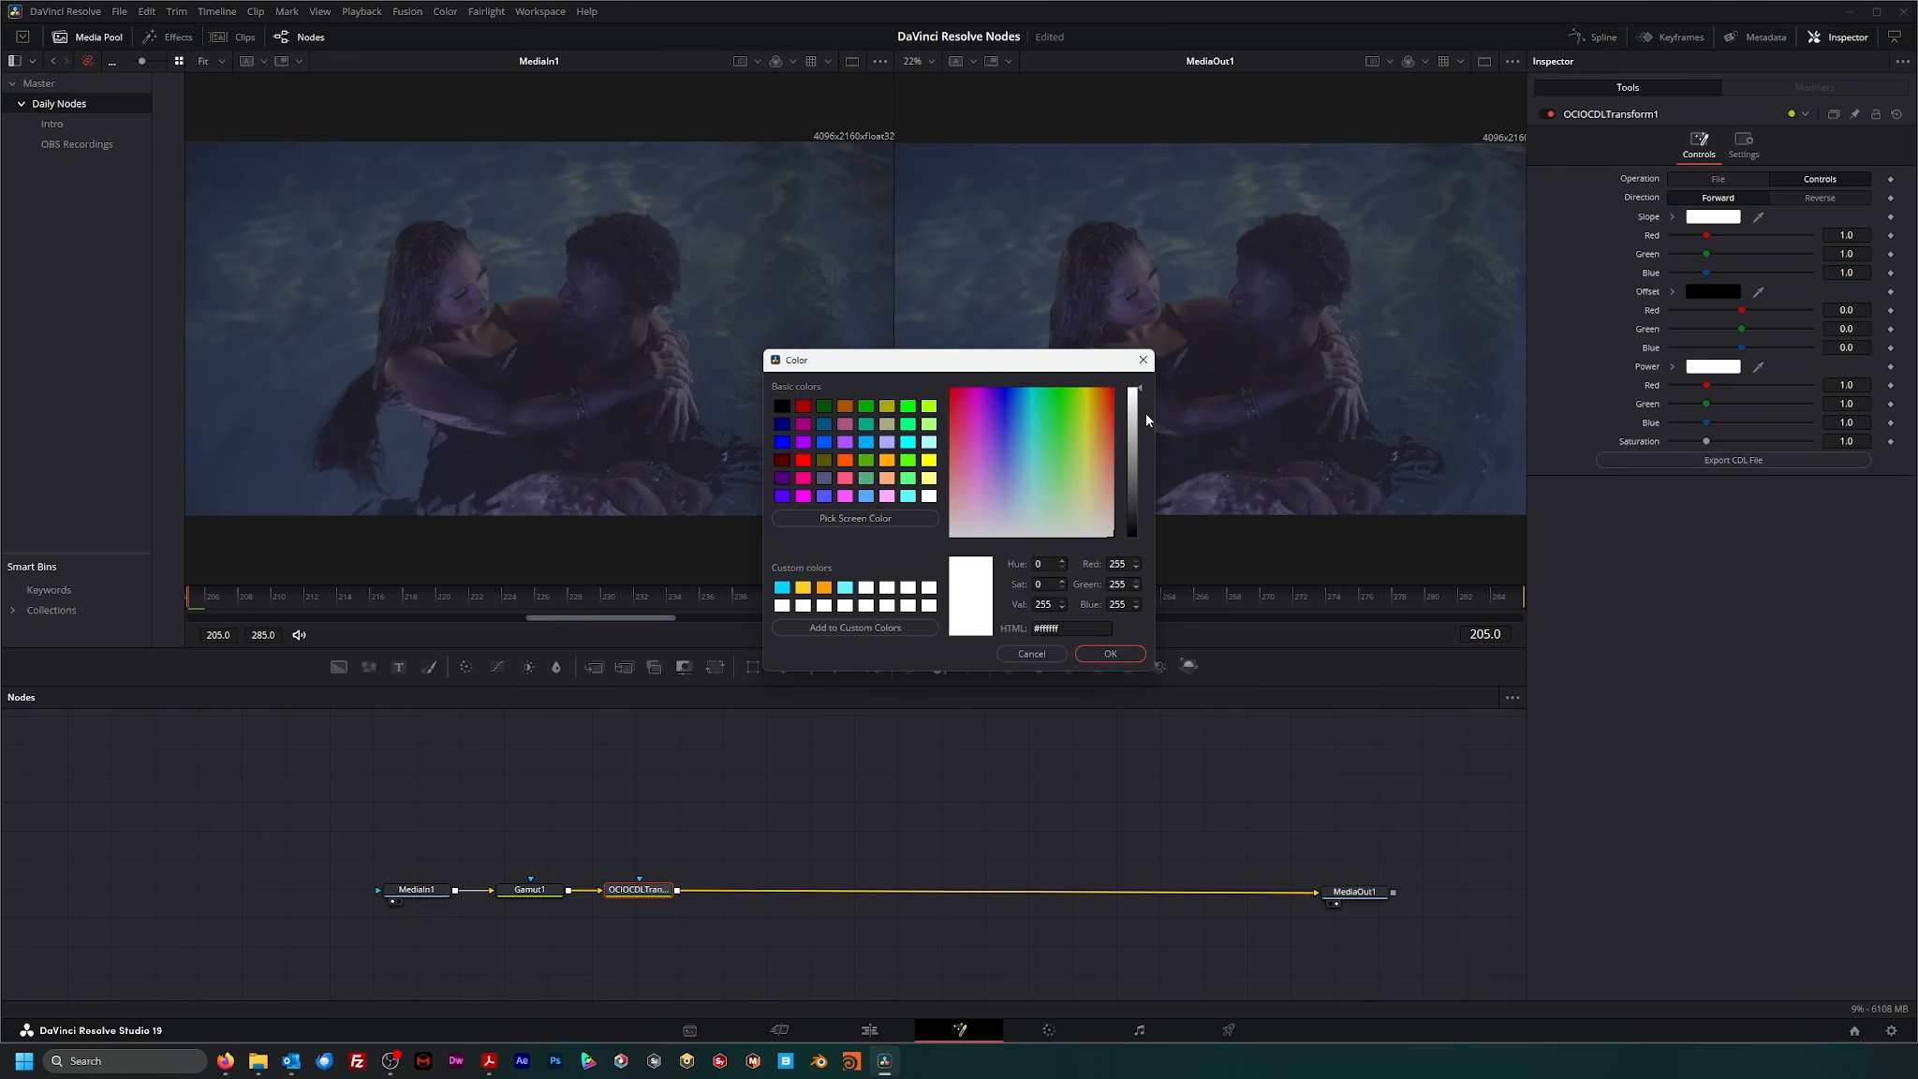
mouse_move(1141, 389)
mouse_down()
mouse_move(1143, 523)
mouse_move(1143, 392)
mouse_up()
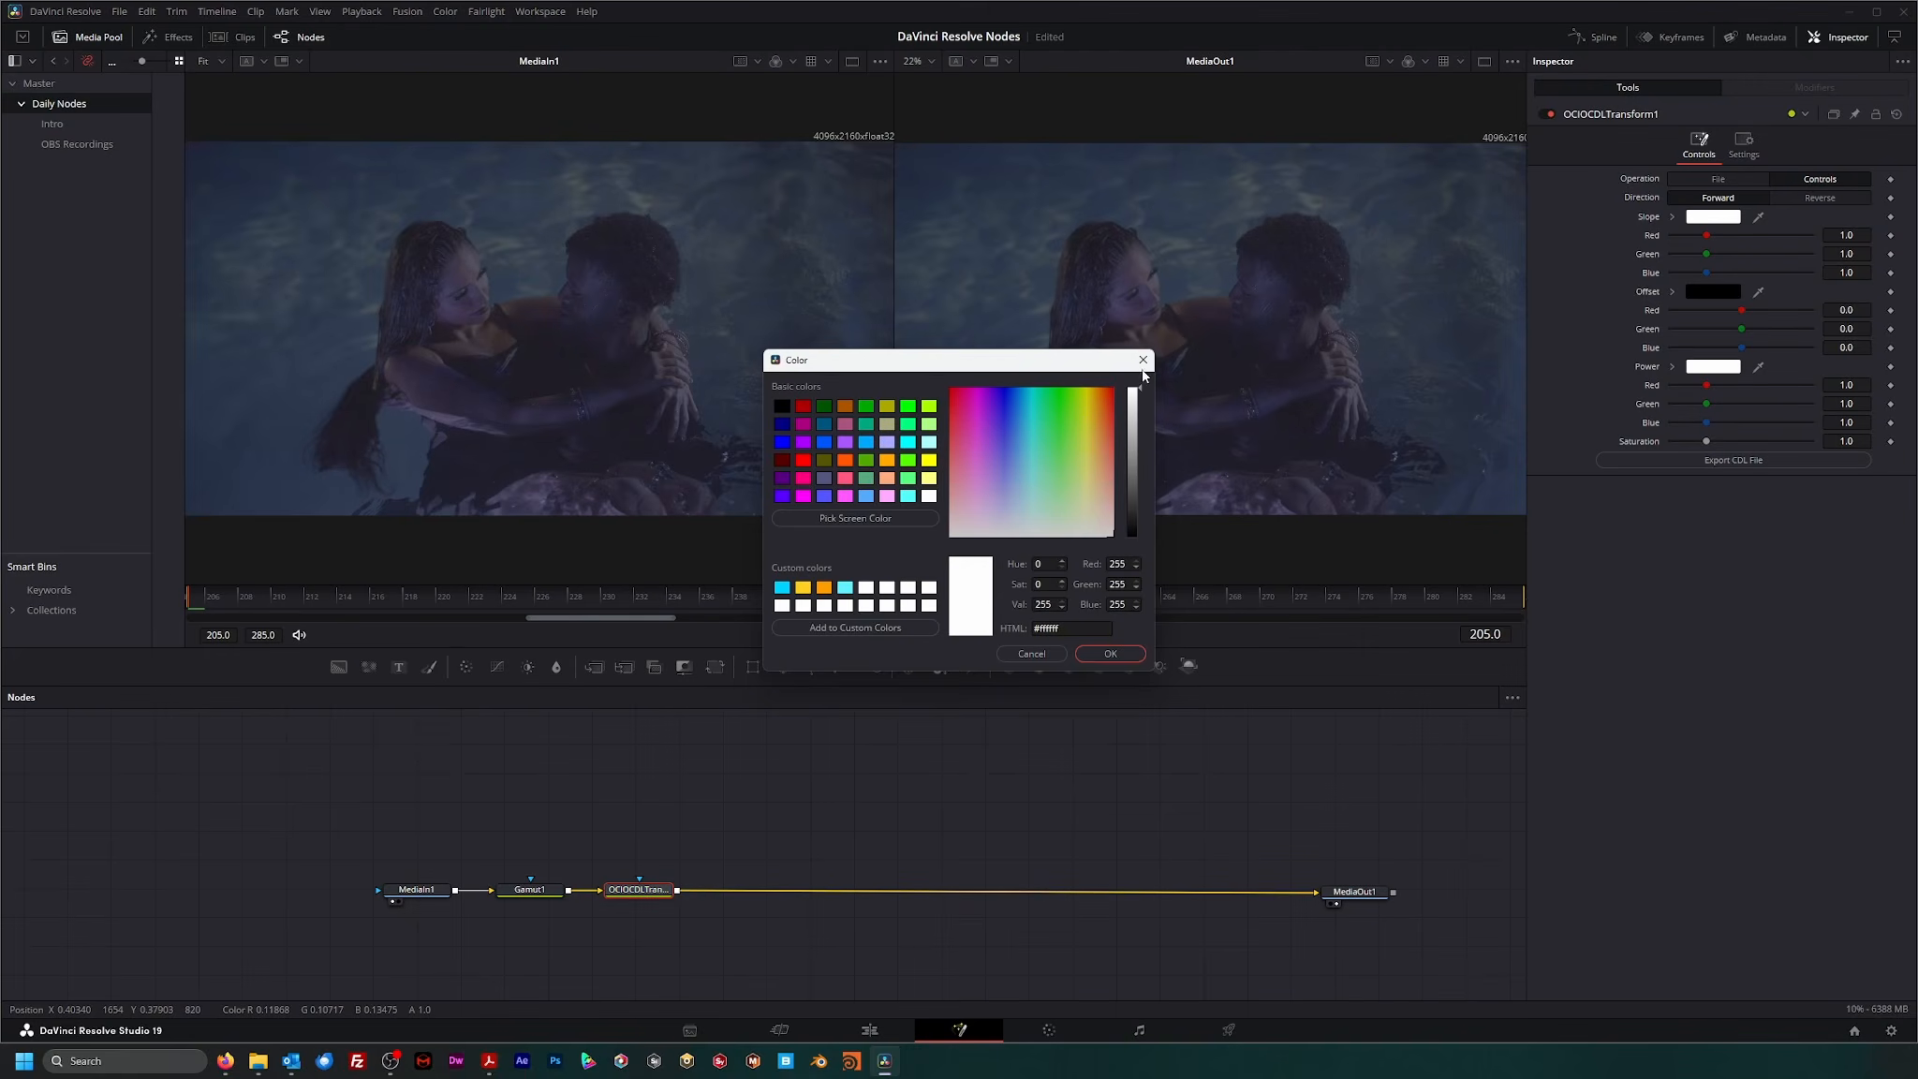
click(1045, 654)
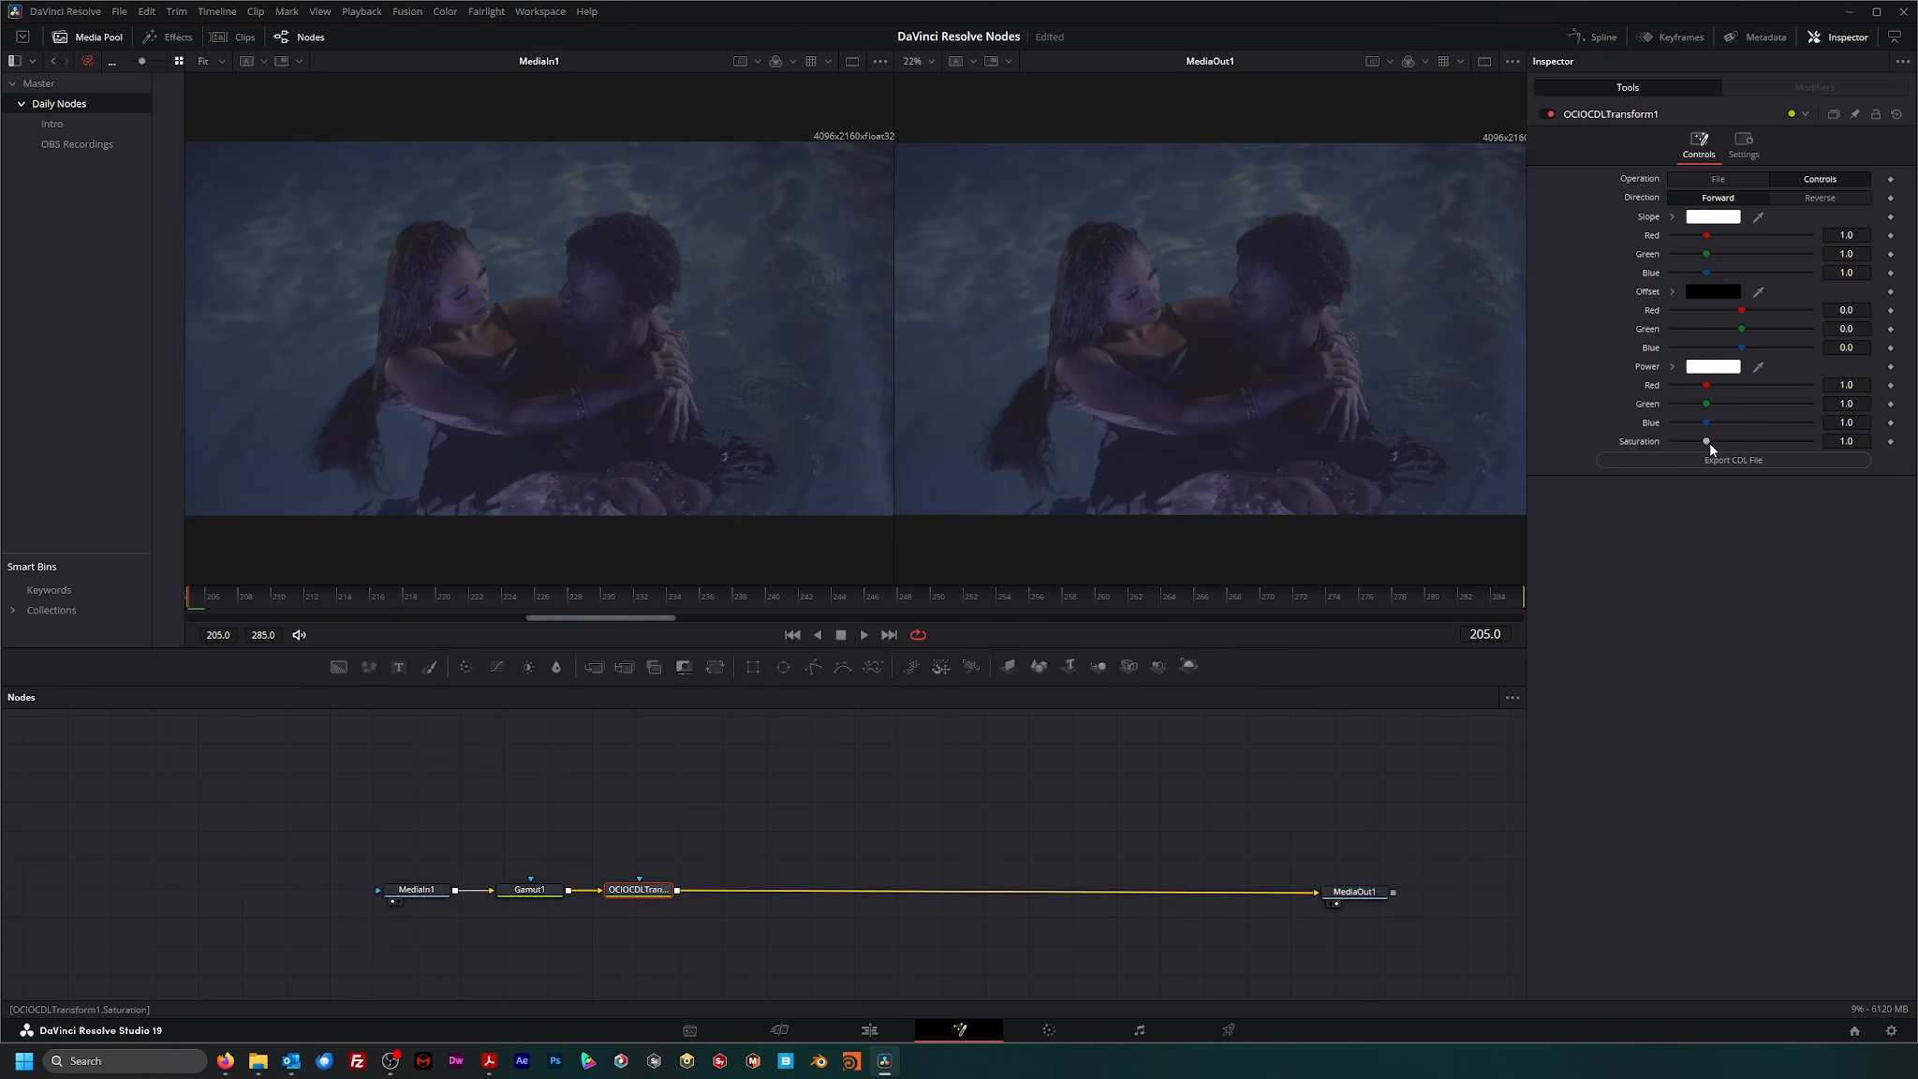
mouse_move(1706, 443)
mouse_down()
mouse_move(1733, 443)
mouse_move(1695, 444)
mouse_up()
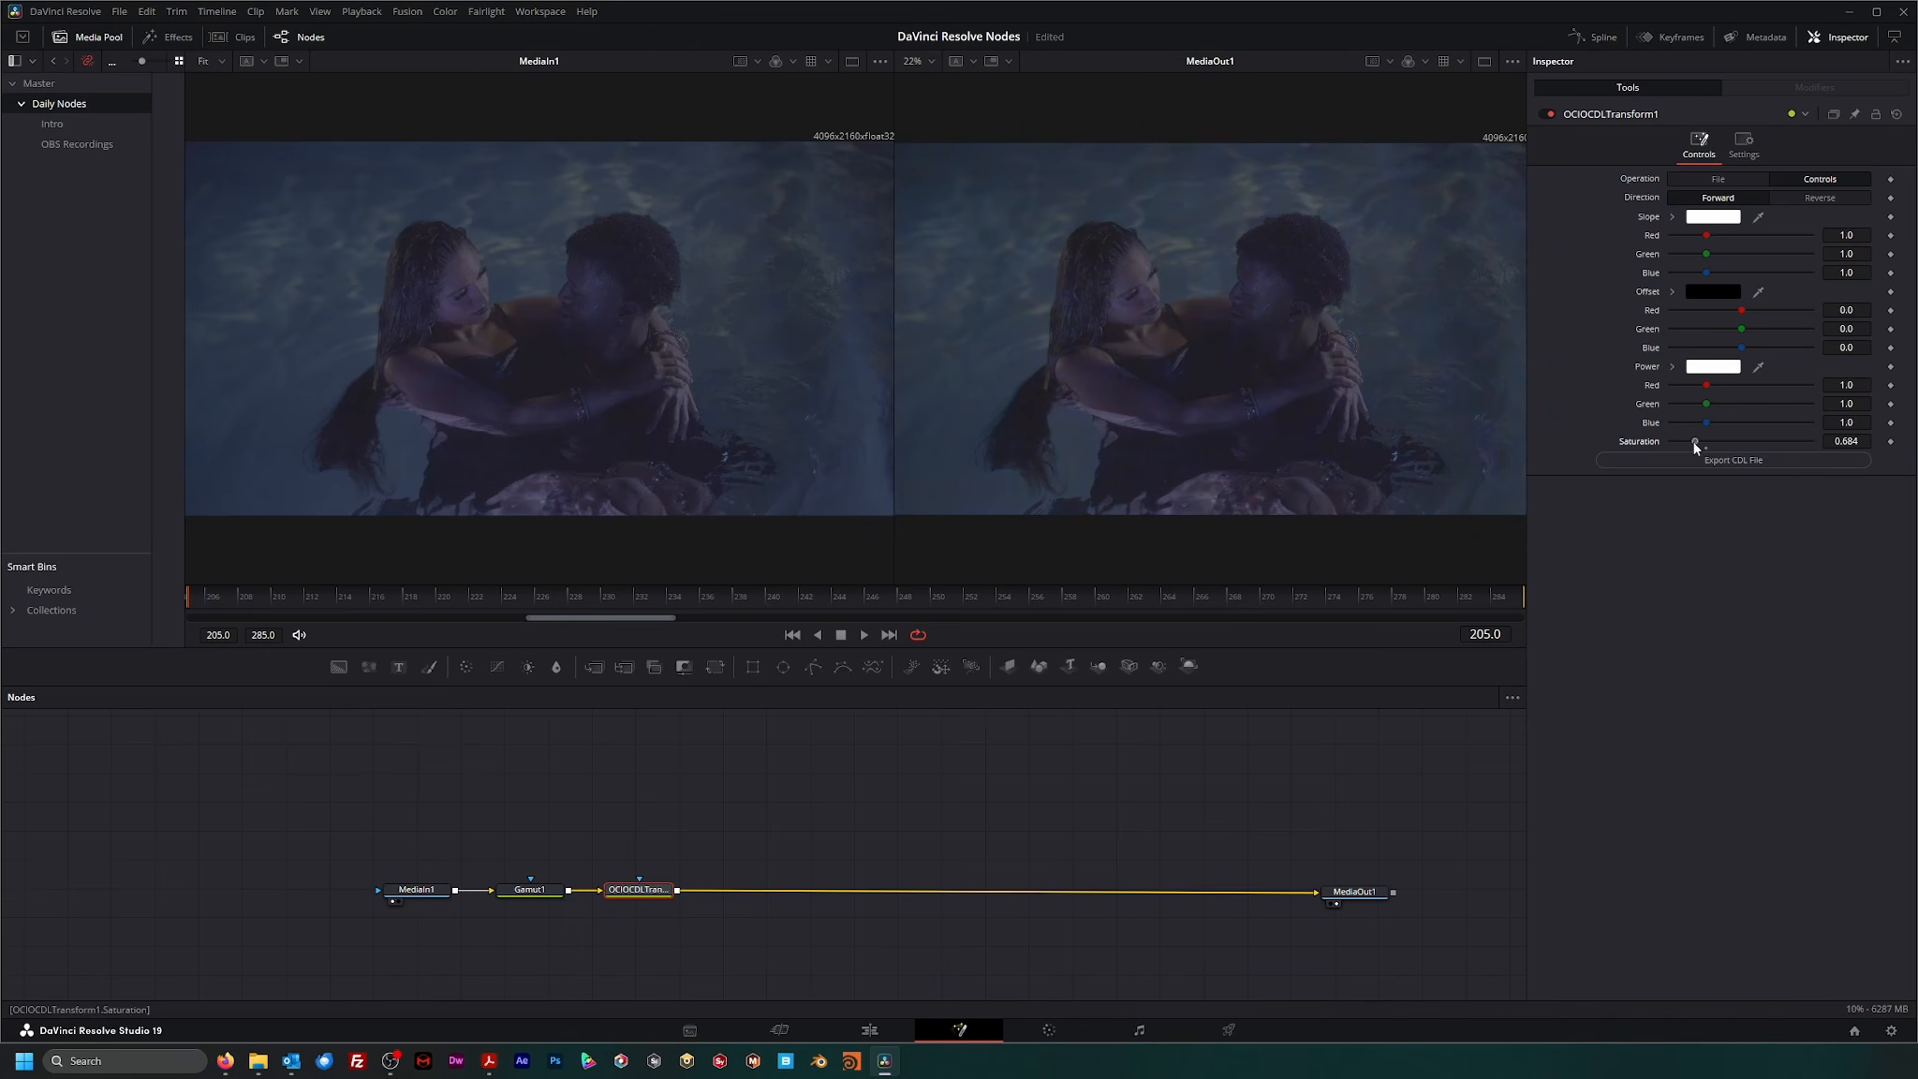
double_click(1646, 445)
- Set the CDL Transform's blue slope to about 1.262, green offset to about -0.019 and saturation to about 1.39
drag(1707, 273, 1716, 277)
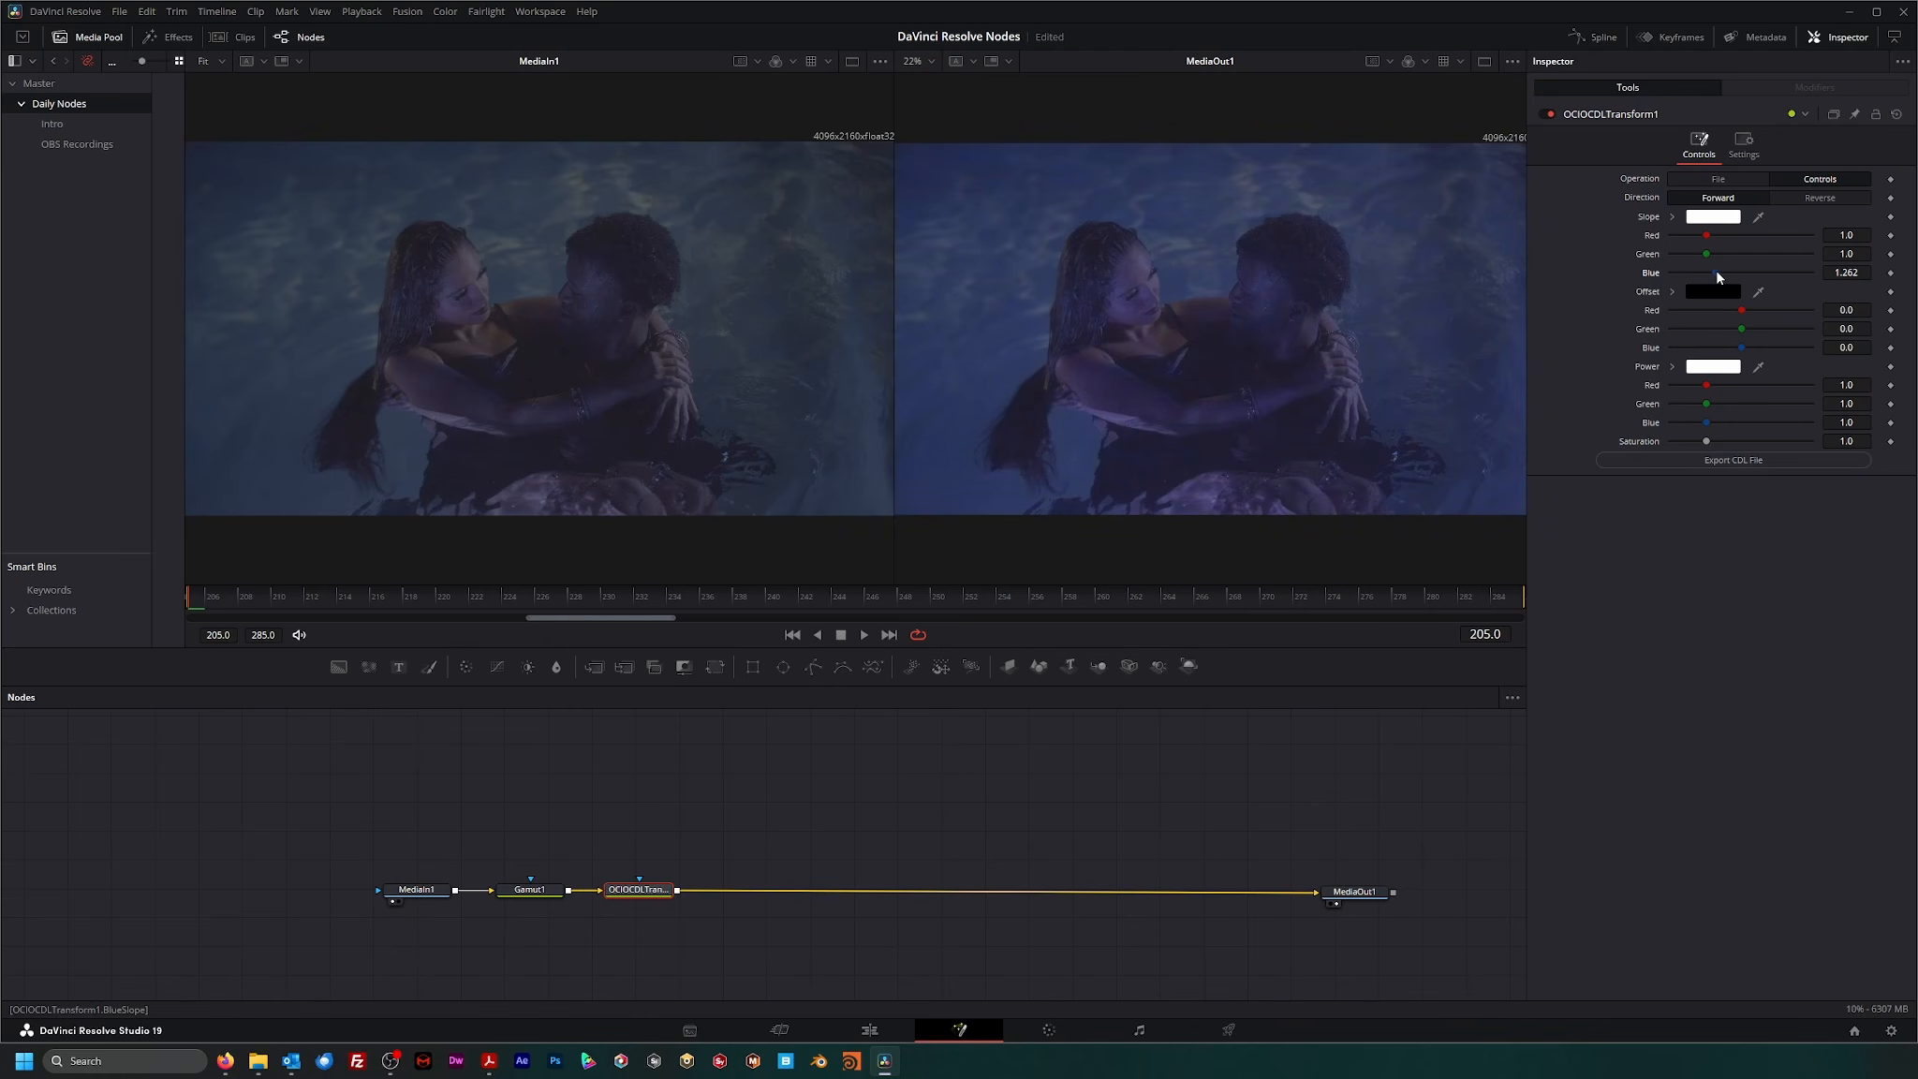
drag(1742, 328, 1729, 327)
drag(1707, 441, 1719, 445)
- Export the CDL settings as a CDL XML file over the existing Node Test.cc
click(1734, 465)
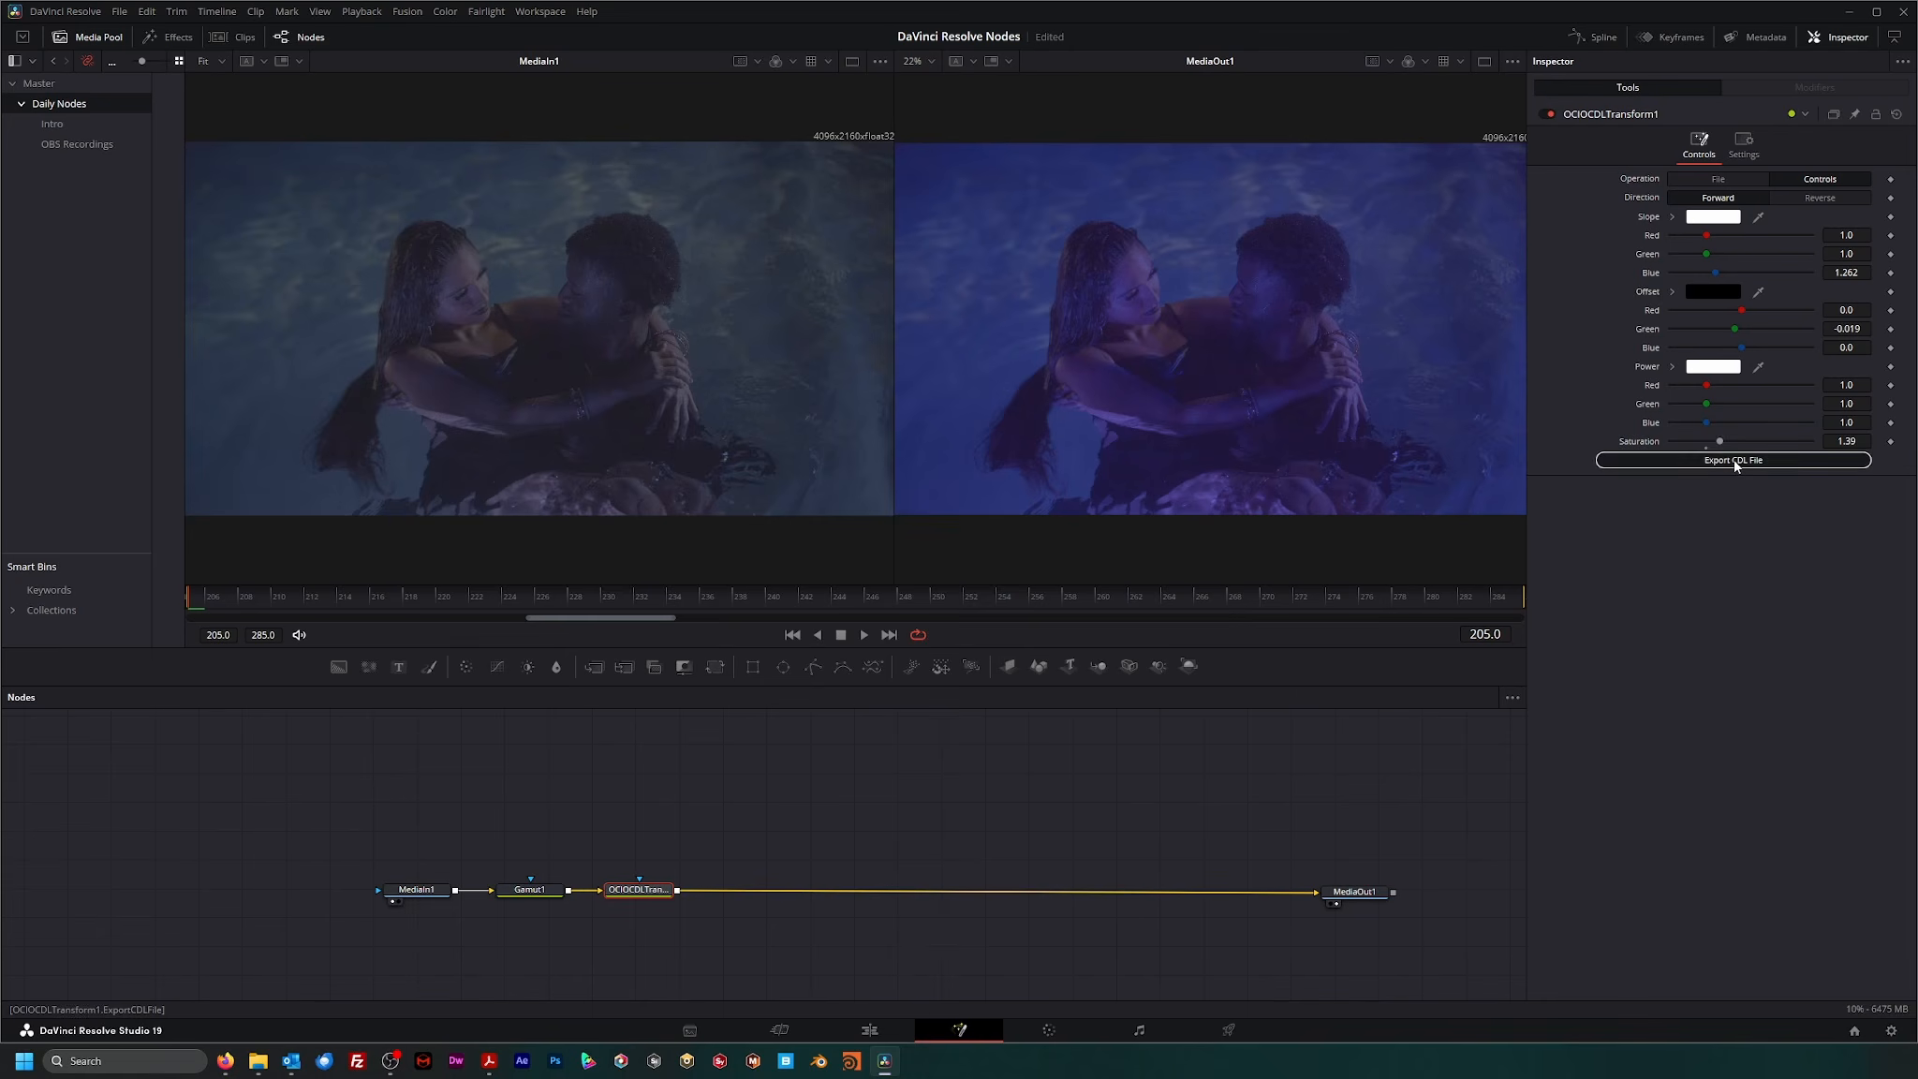
click(590, 193)
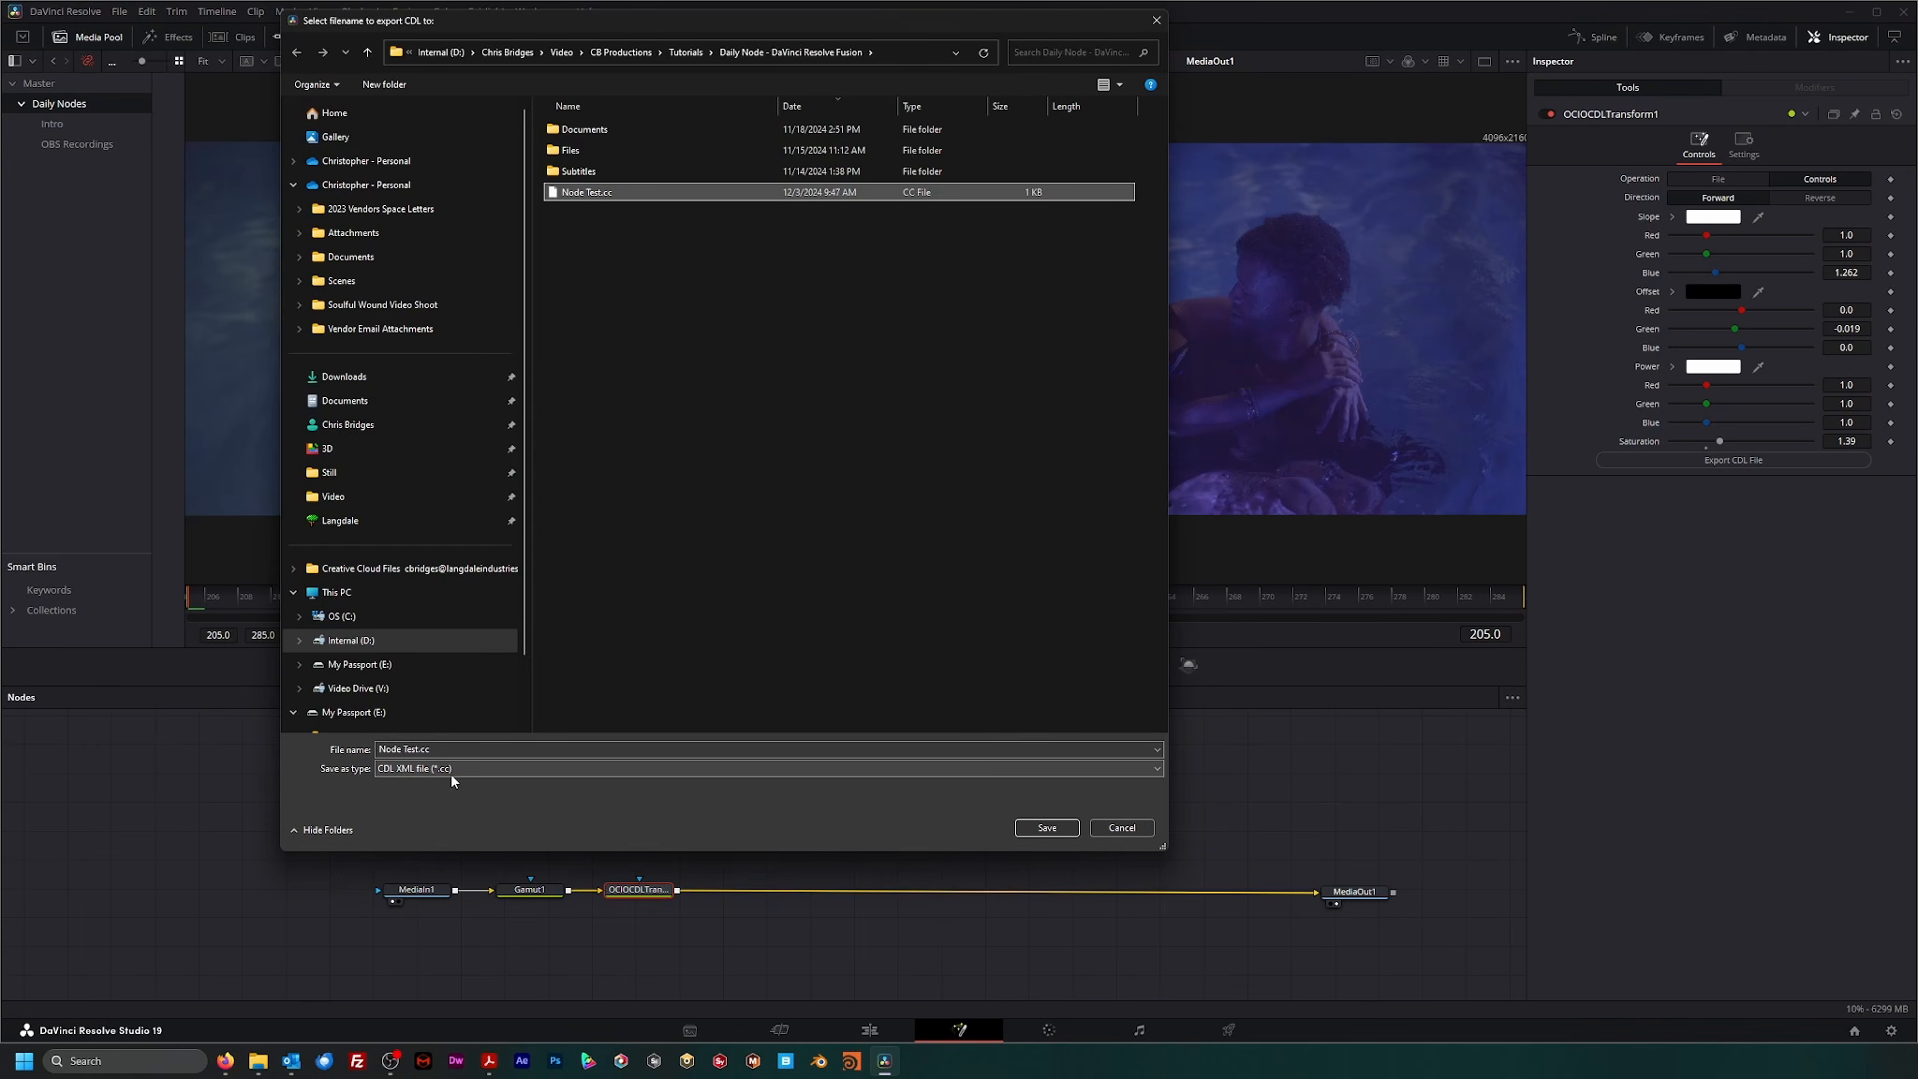
click(1046, 827)
key(alt+y)
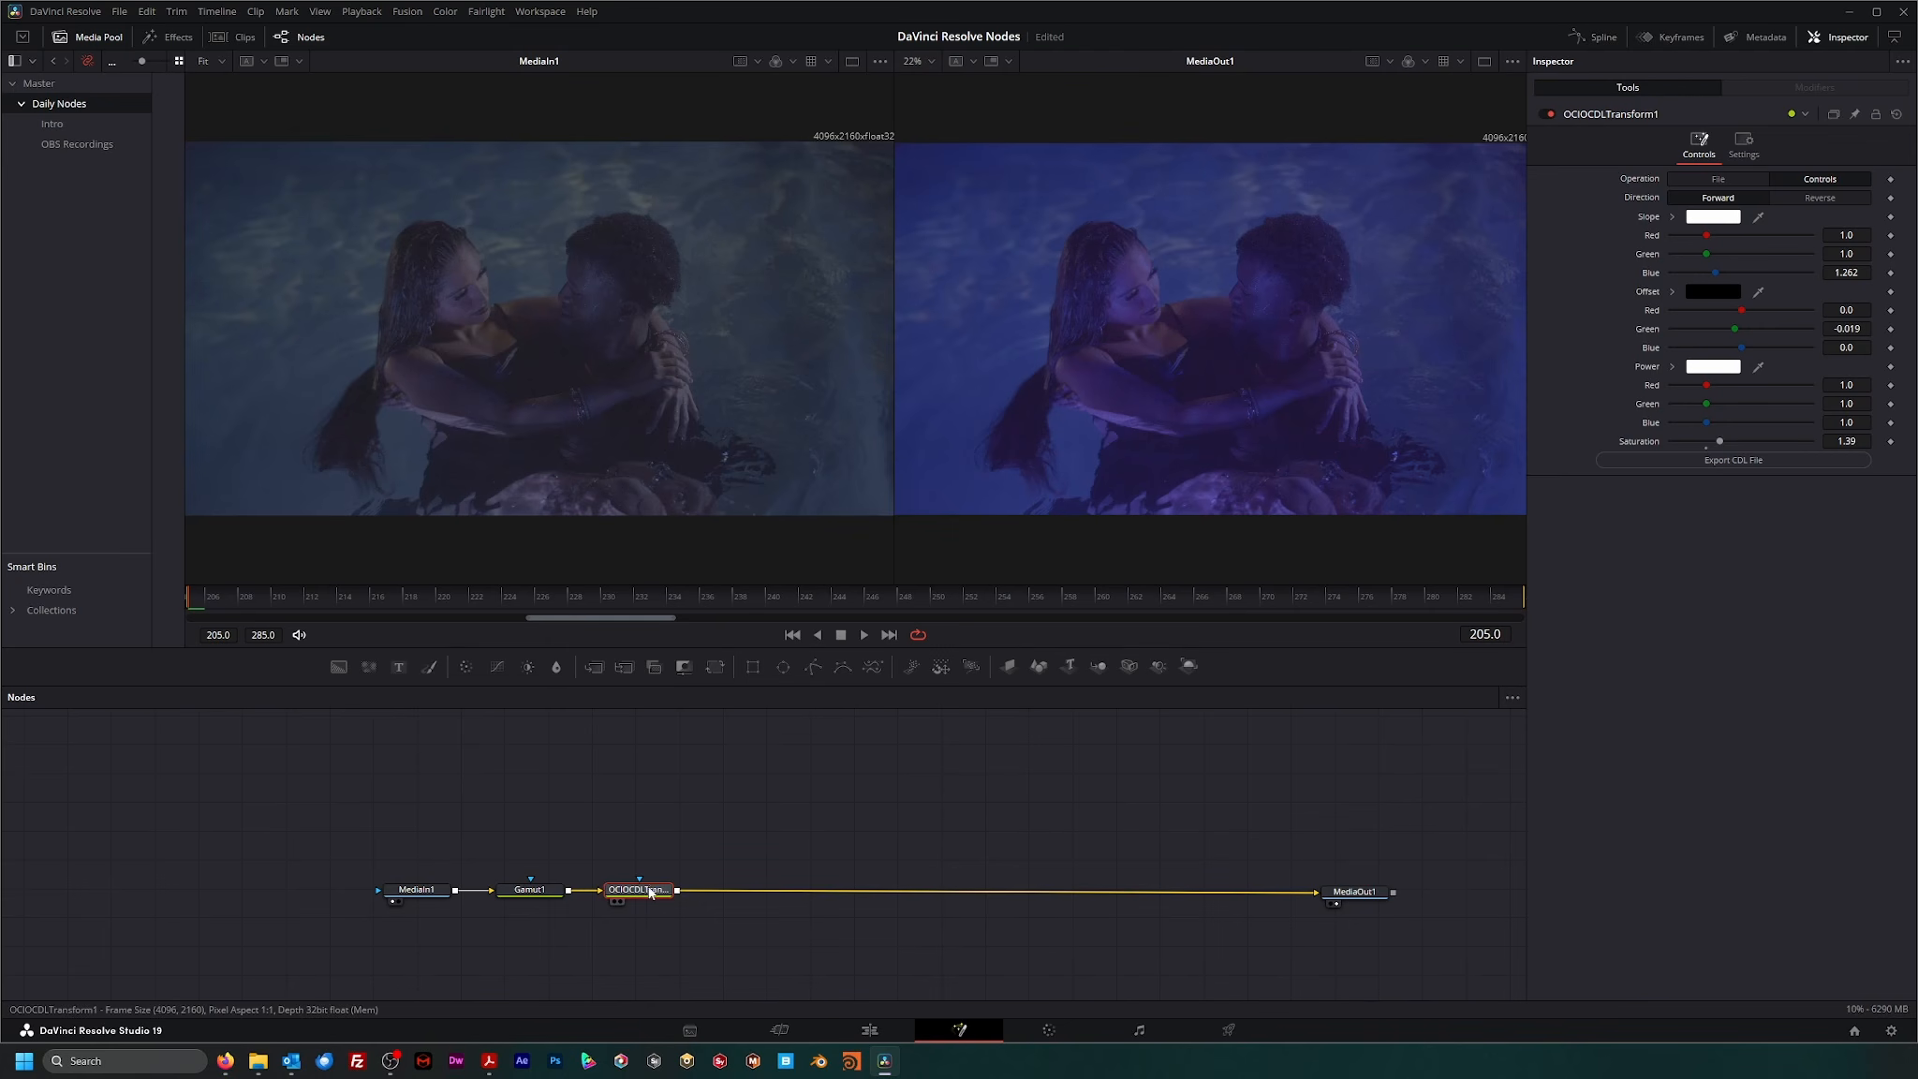
- Pull the CDL Transform node out of the chain to above MediaIn1, and shift MediaIn1 and Gamut1 slightly away from MediaOut1
drag(640, 891, 410, 767)
click(539, 888)
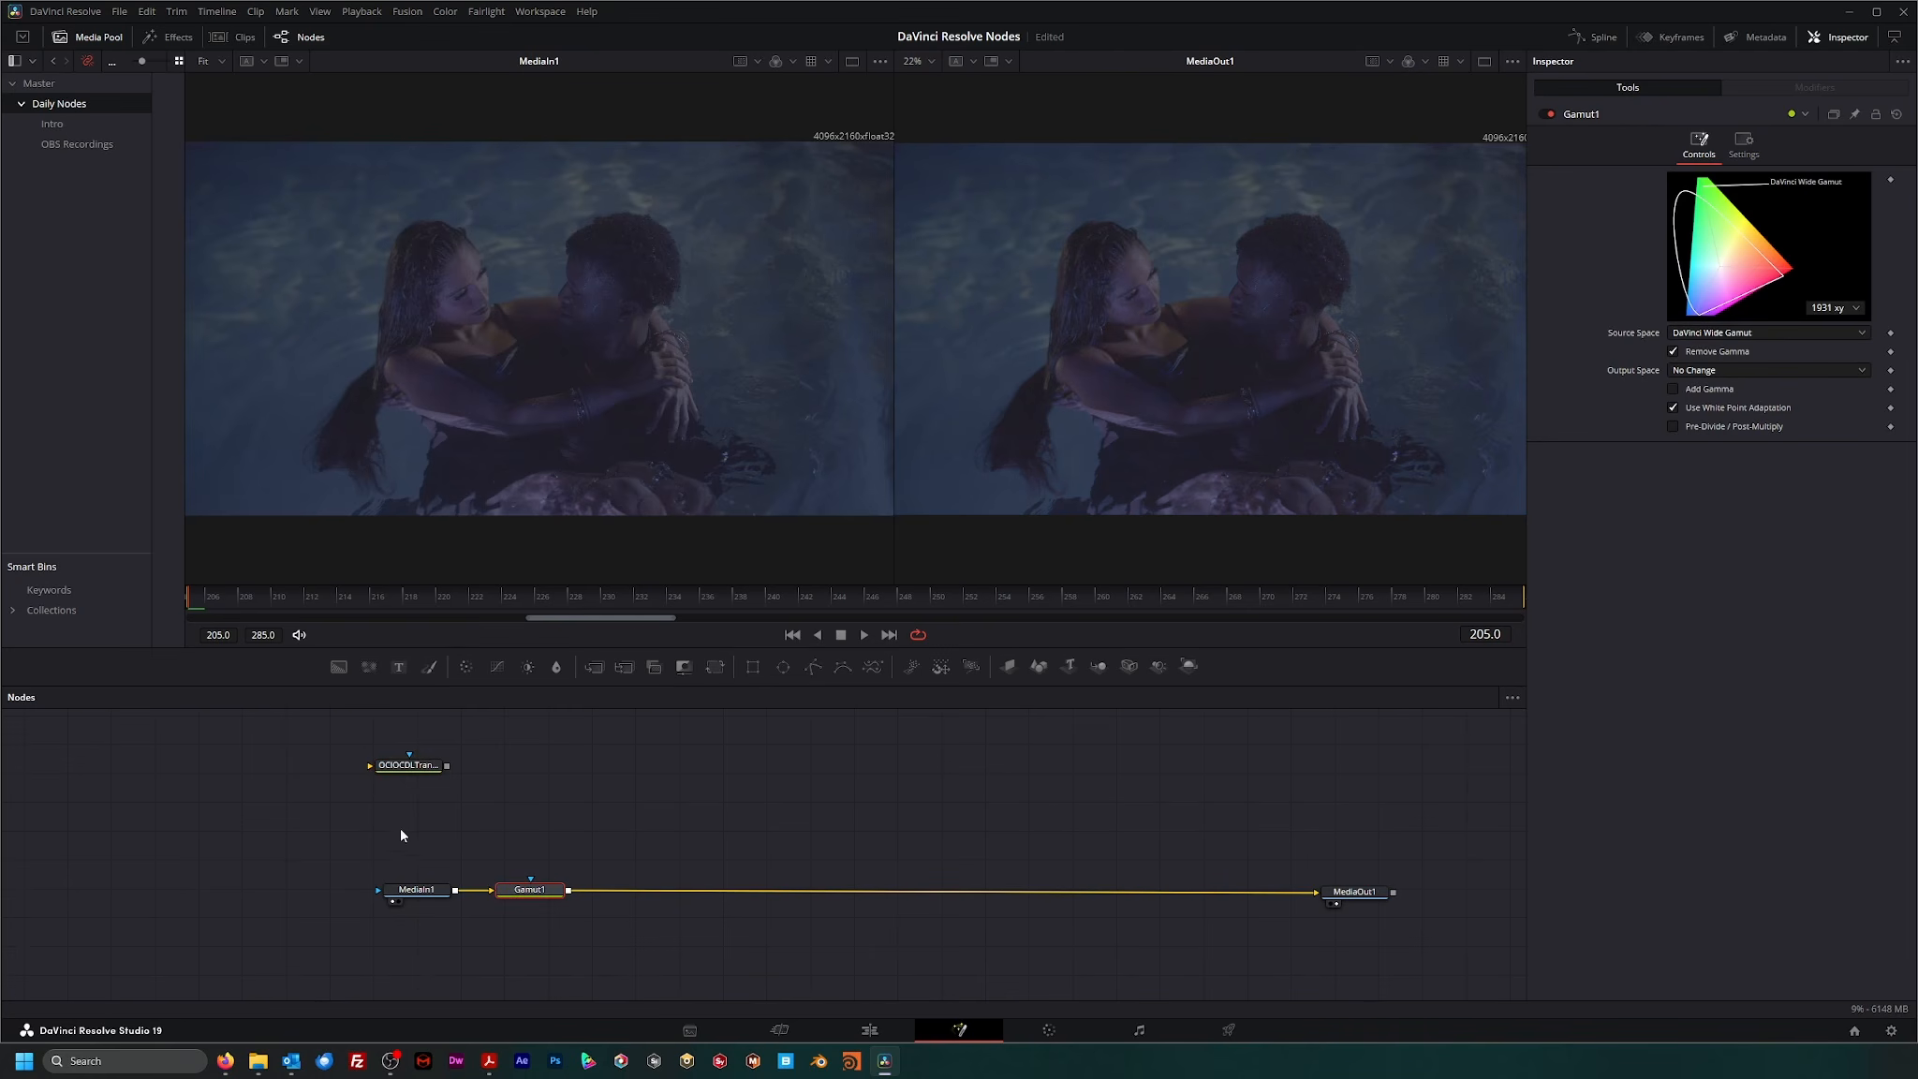
click(412, 890)
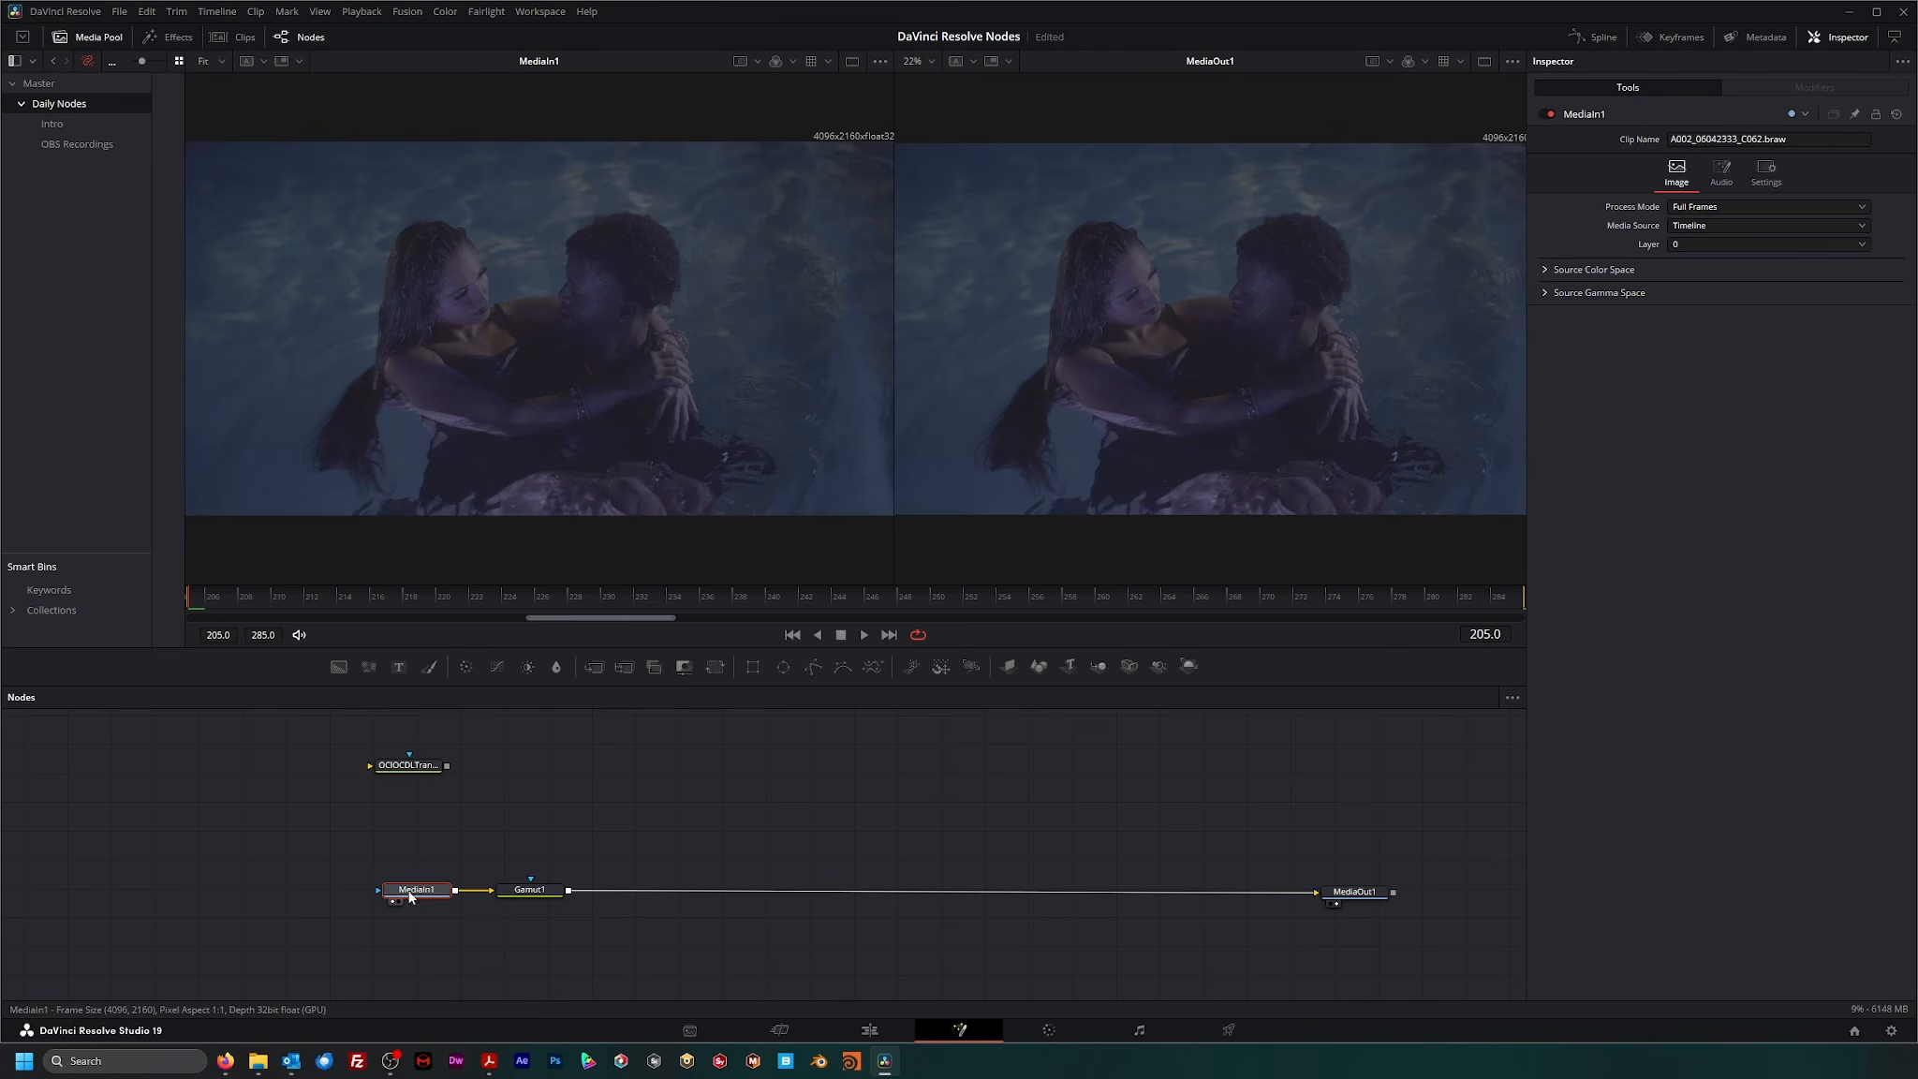
drag(425, 901, 394, 900)
drag(530, 896, 516, 894)
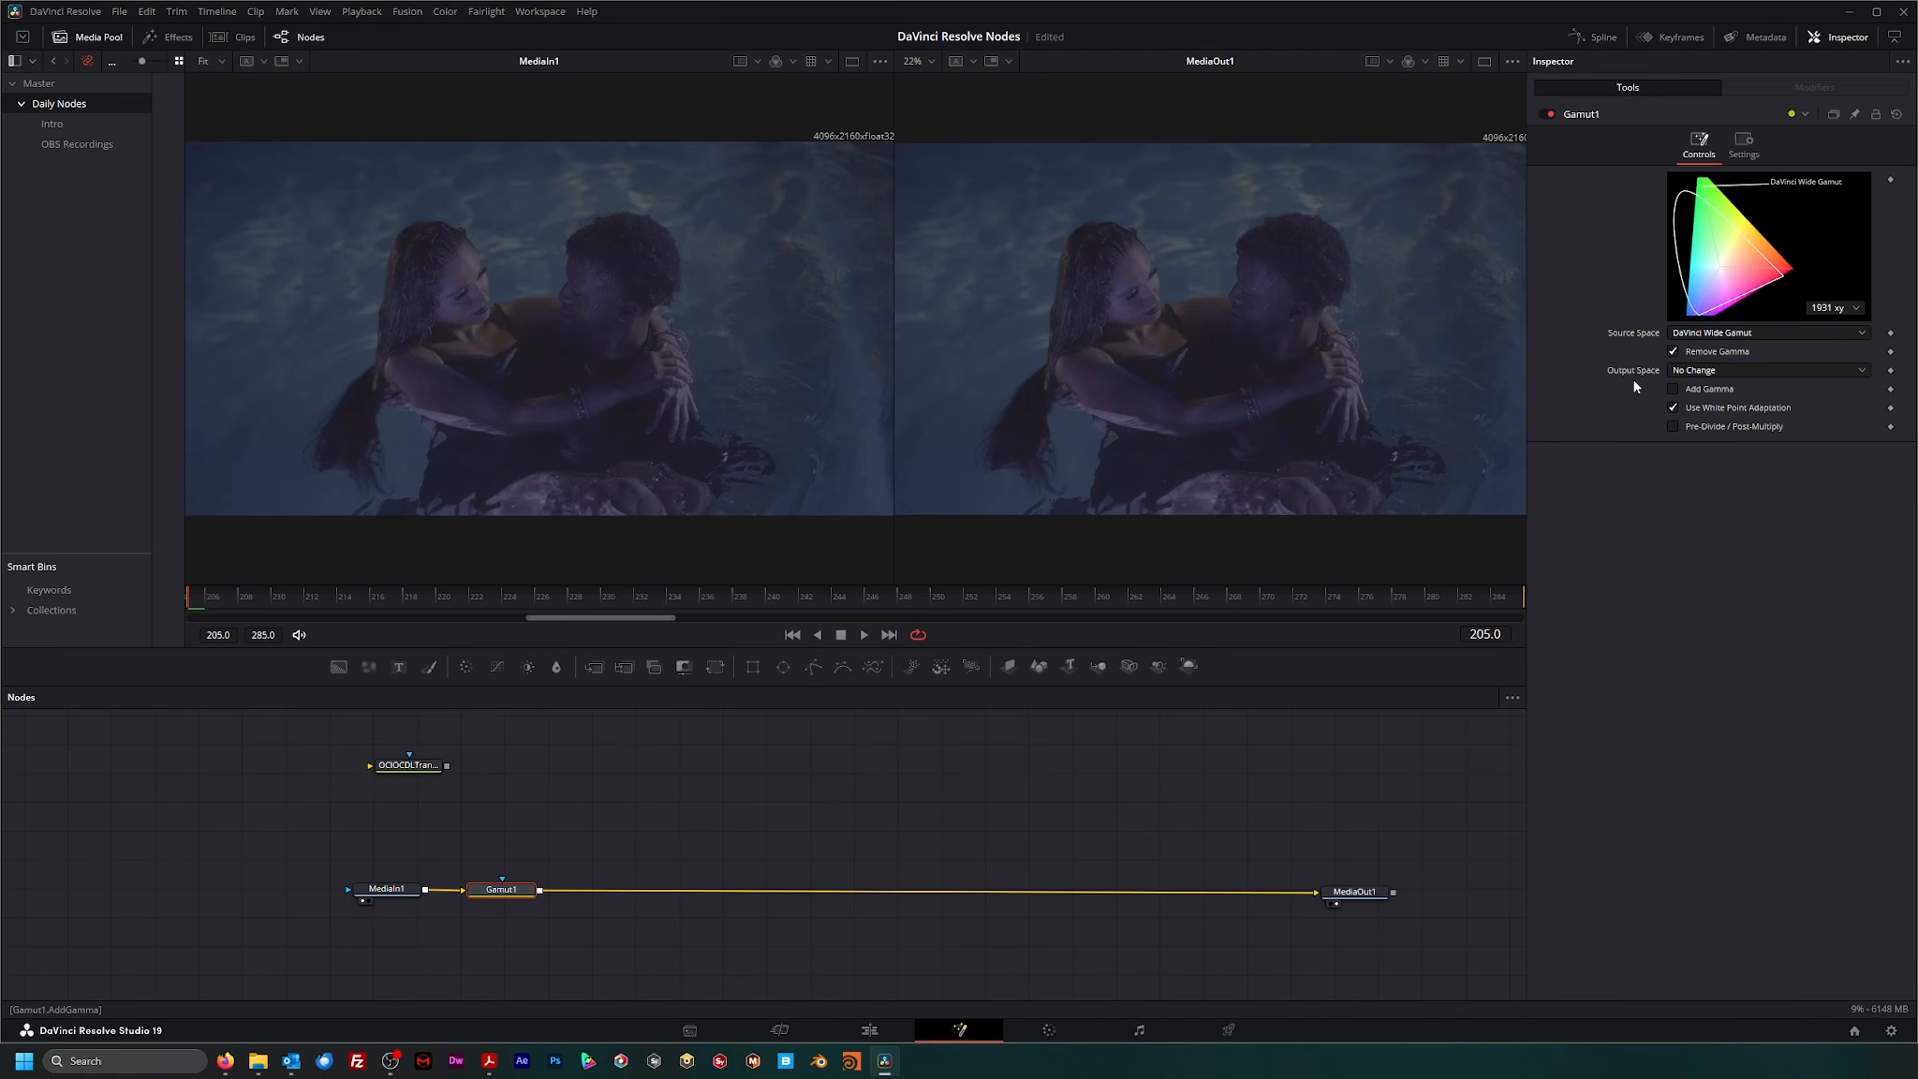
- Add a second OCIO CDL Transform node and insert it on the connection between Gamut1 and MediaOut1
click(835, 781)
key(shift+space)
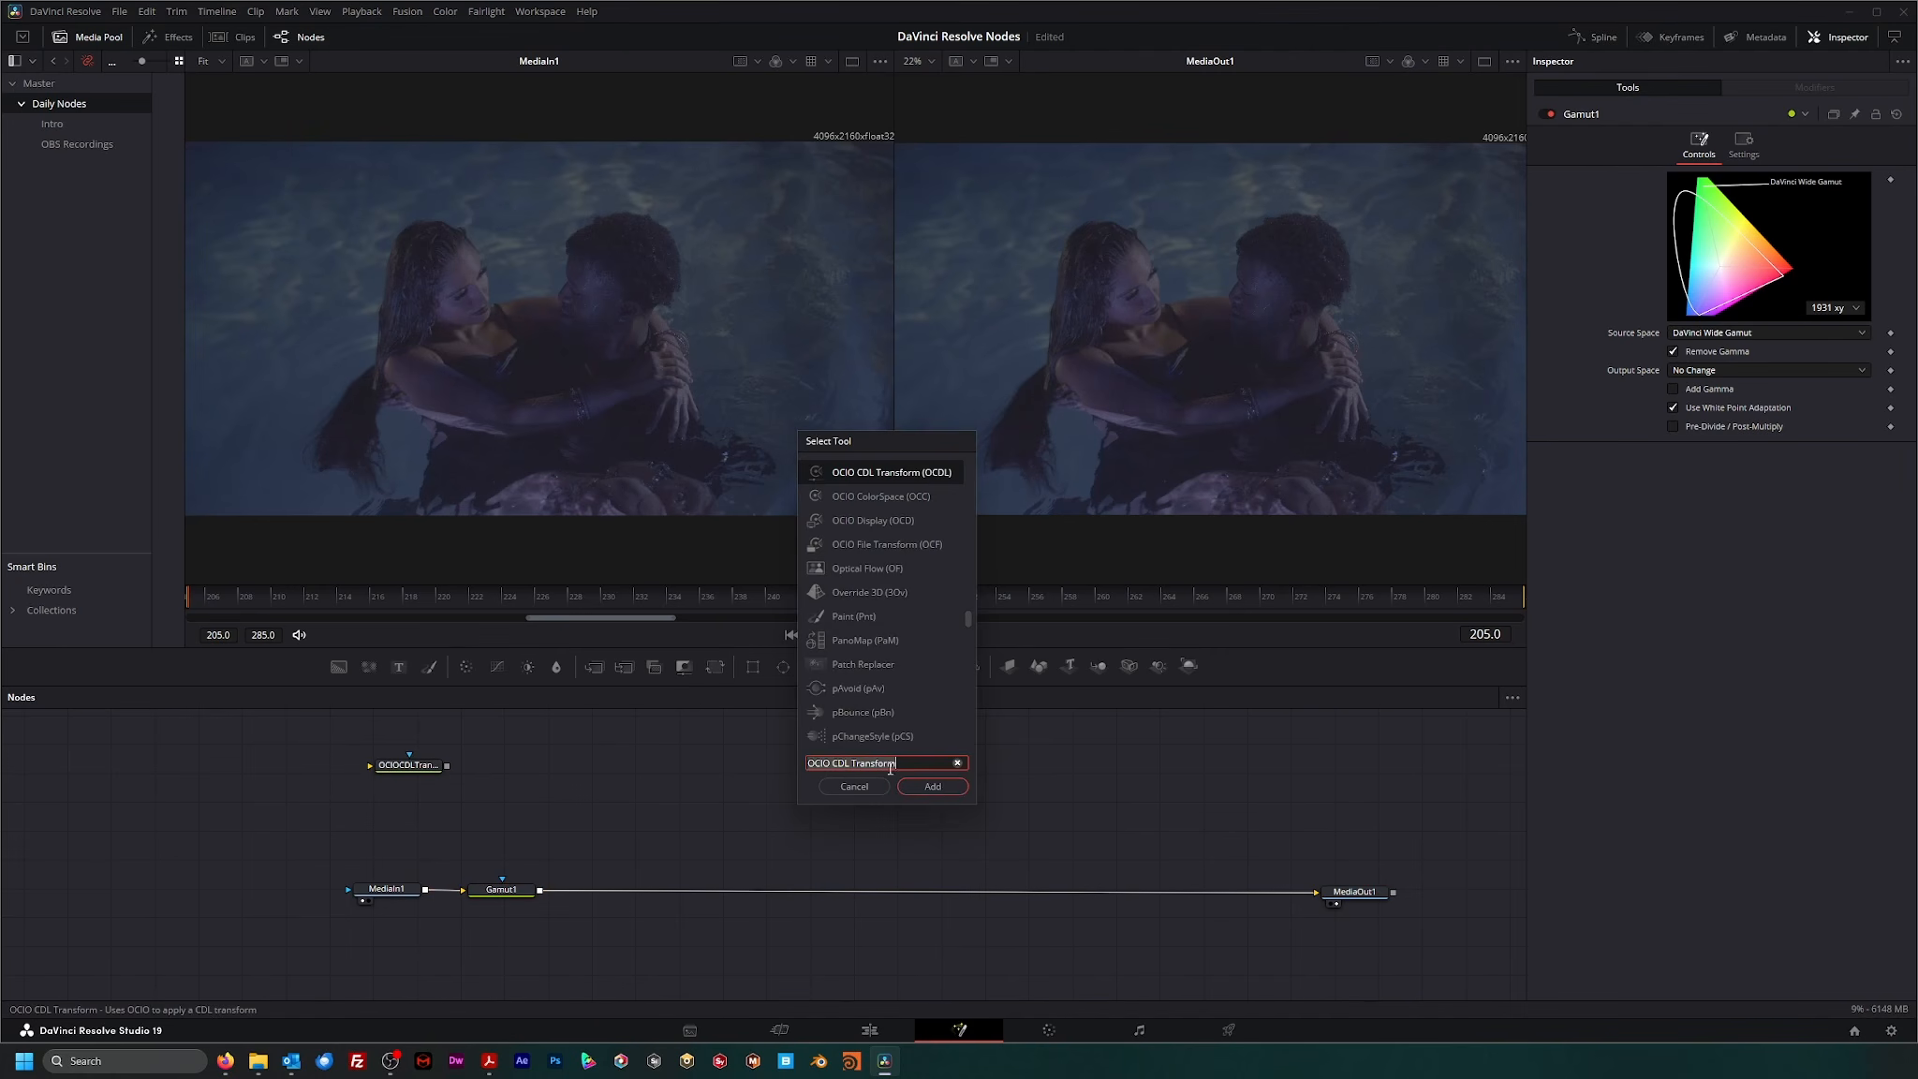
click(930, 785)
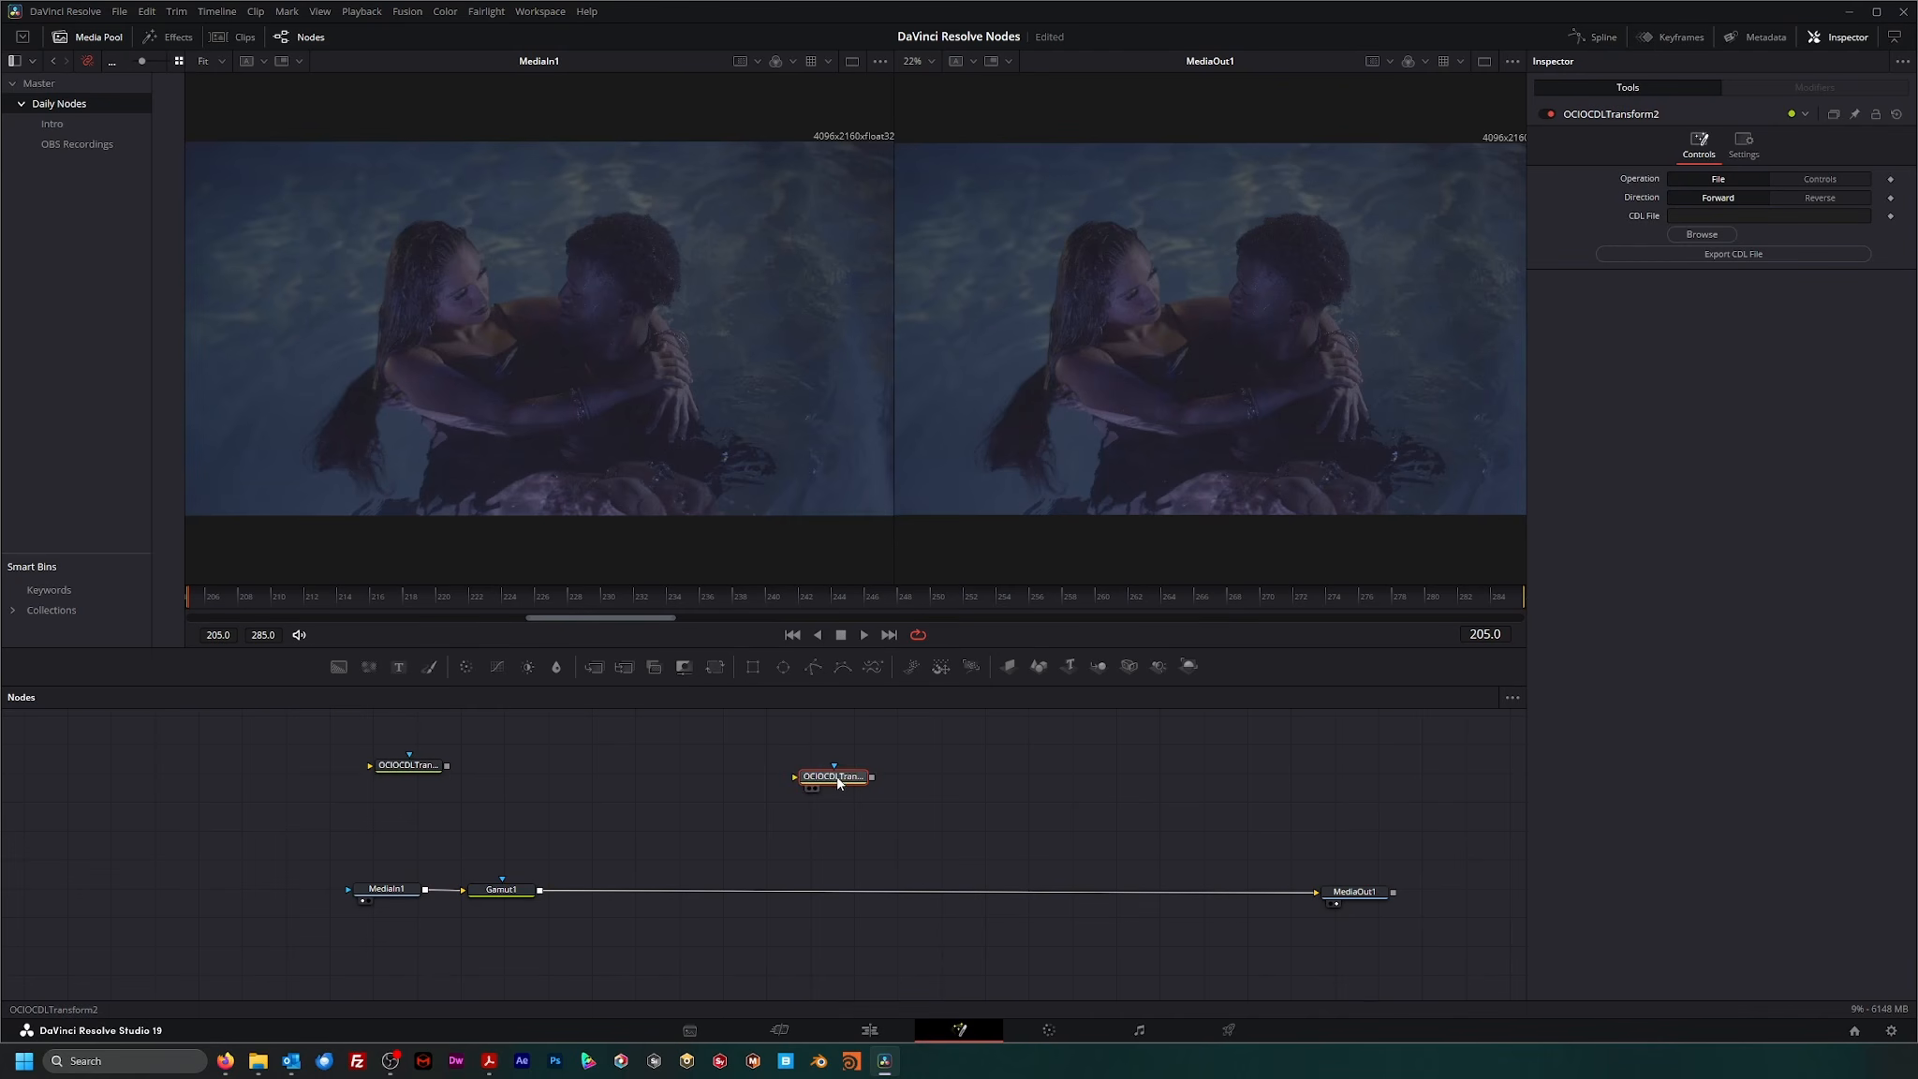
drag(846, 783, 624, 895)
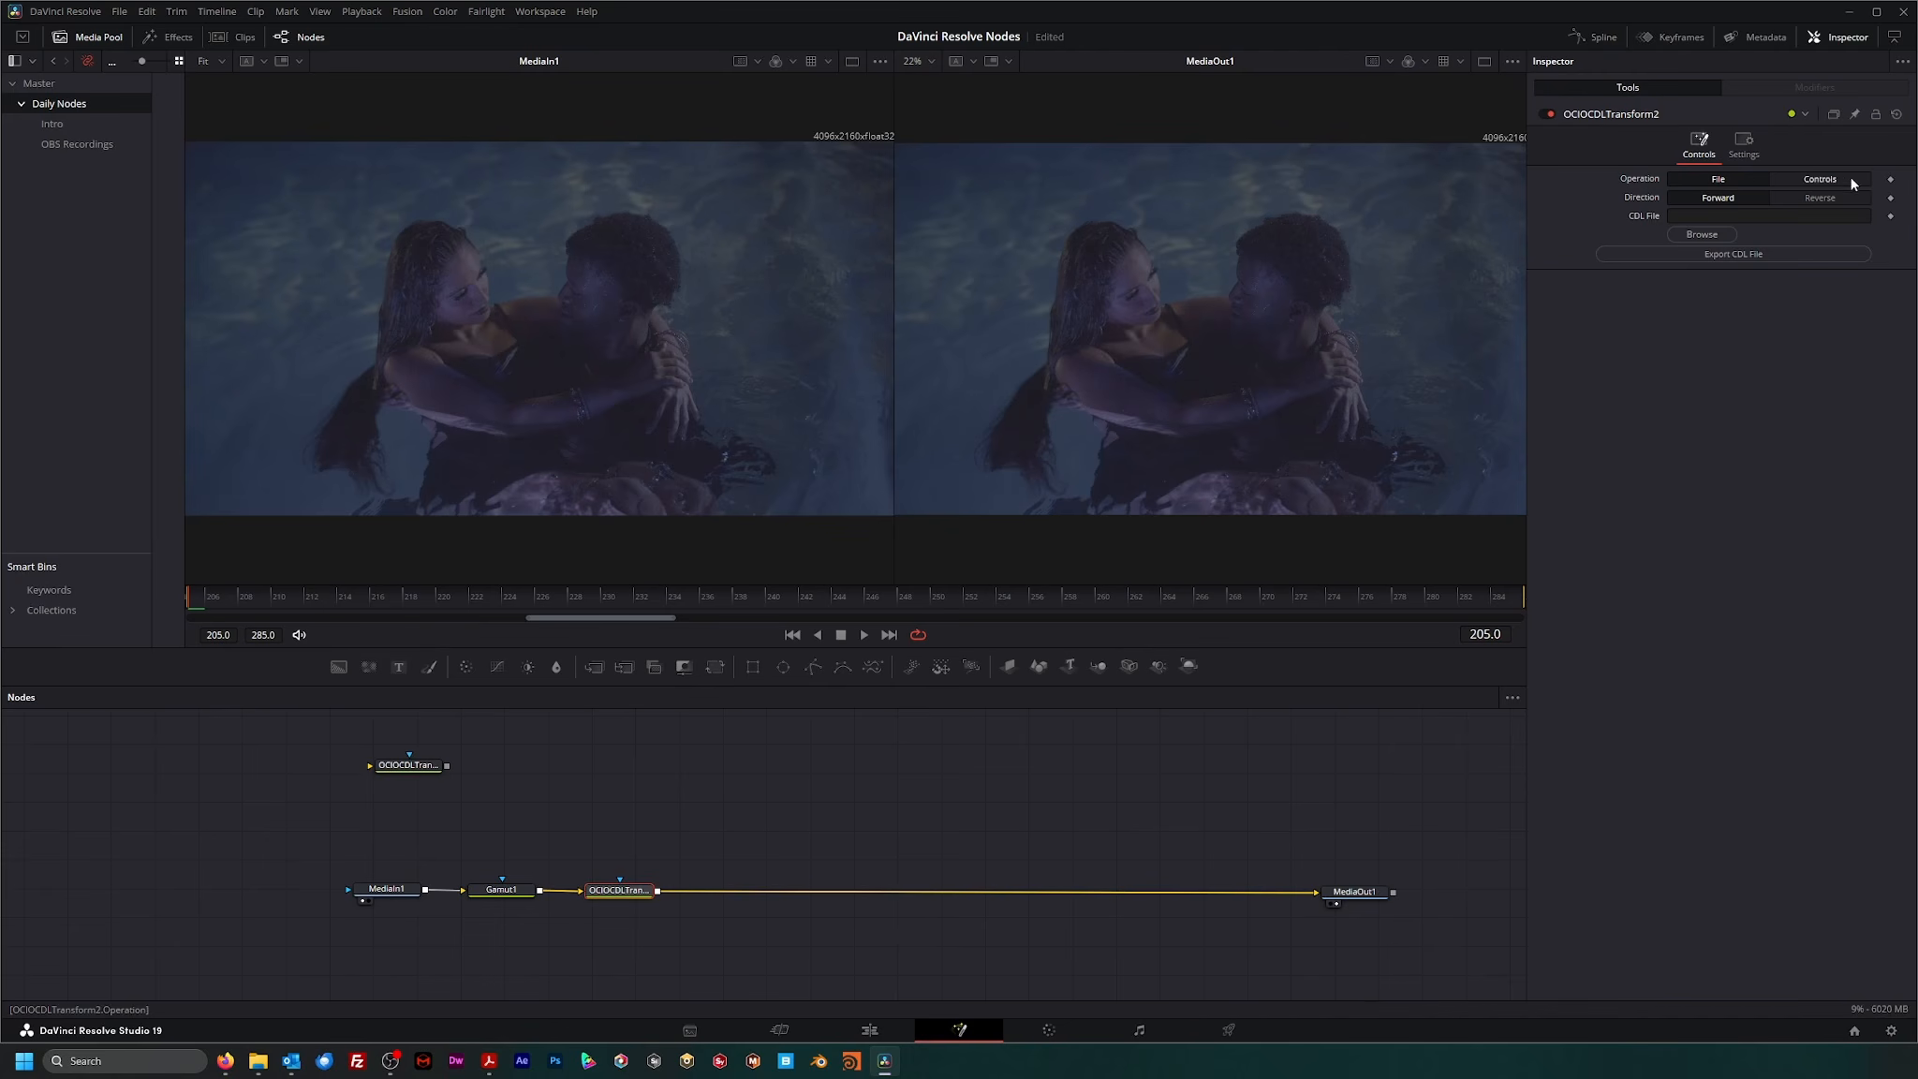
- Load Node Test.cc as the second CDL Transform's CDL file, and nudge MediaOut1 slightly outward
click(1705, 235)
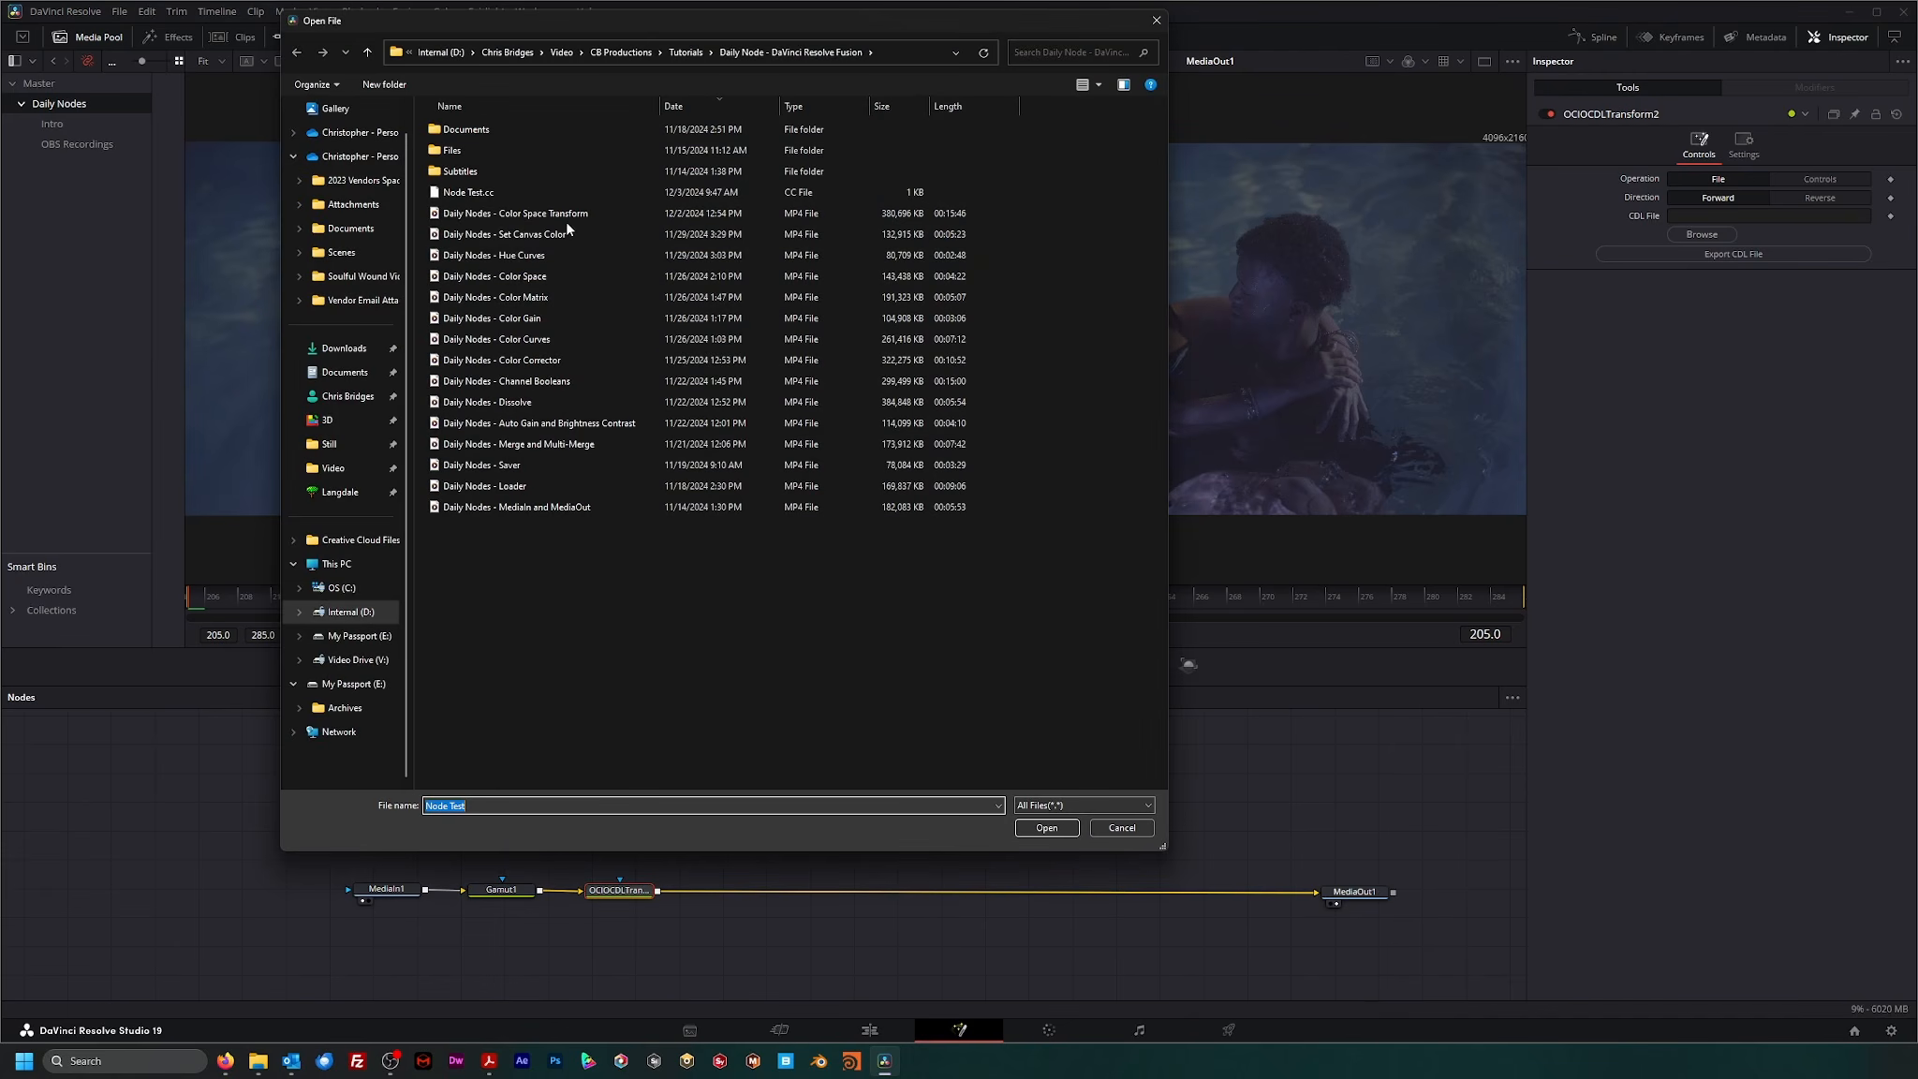
double_click(463, 193)
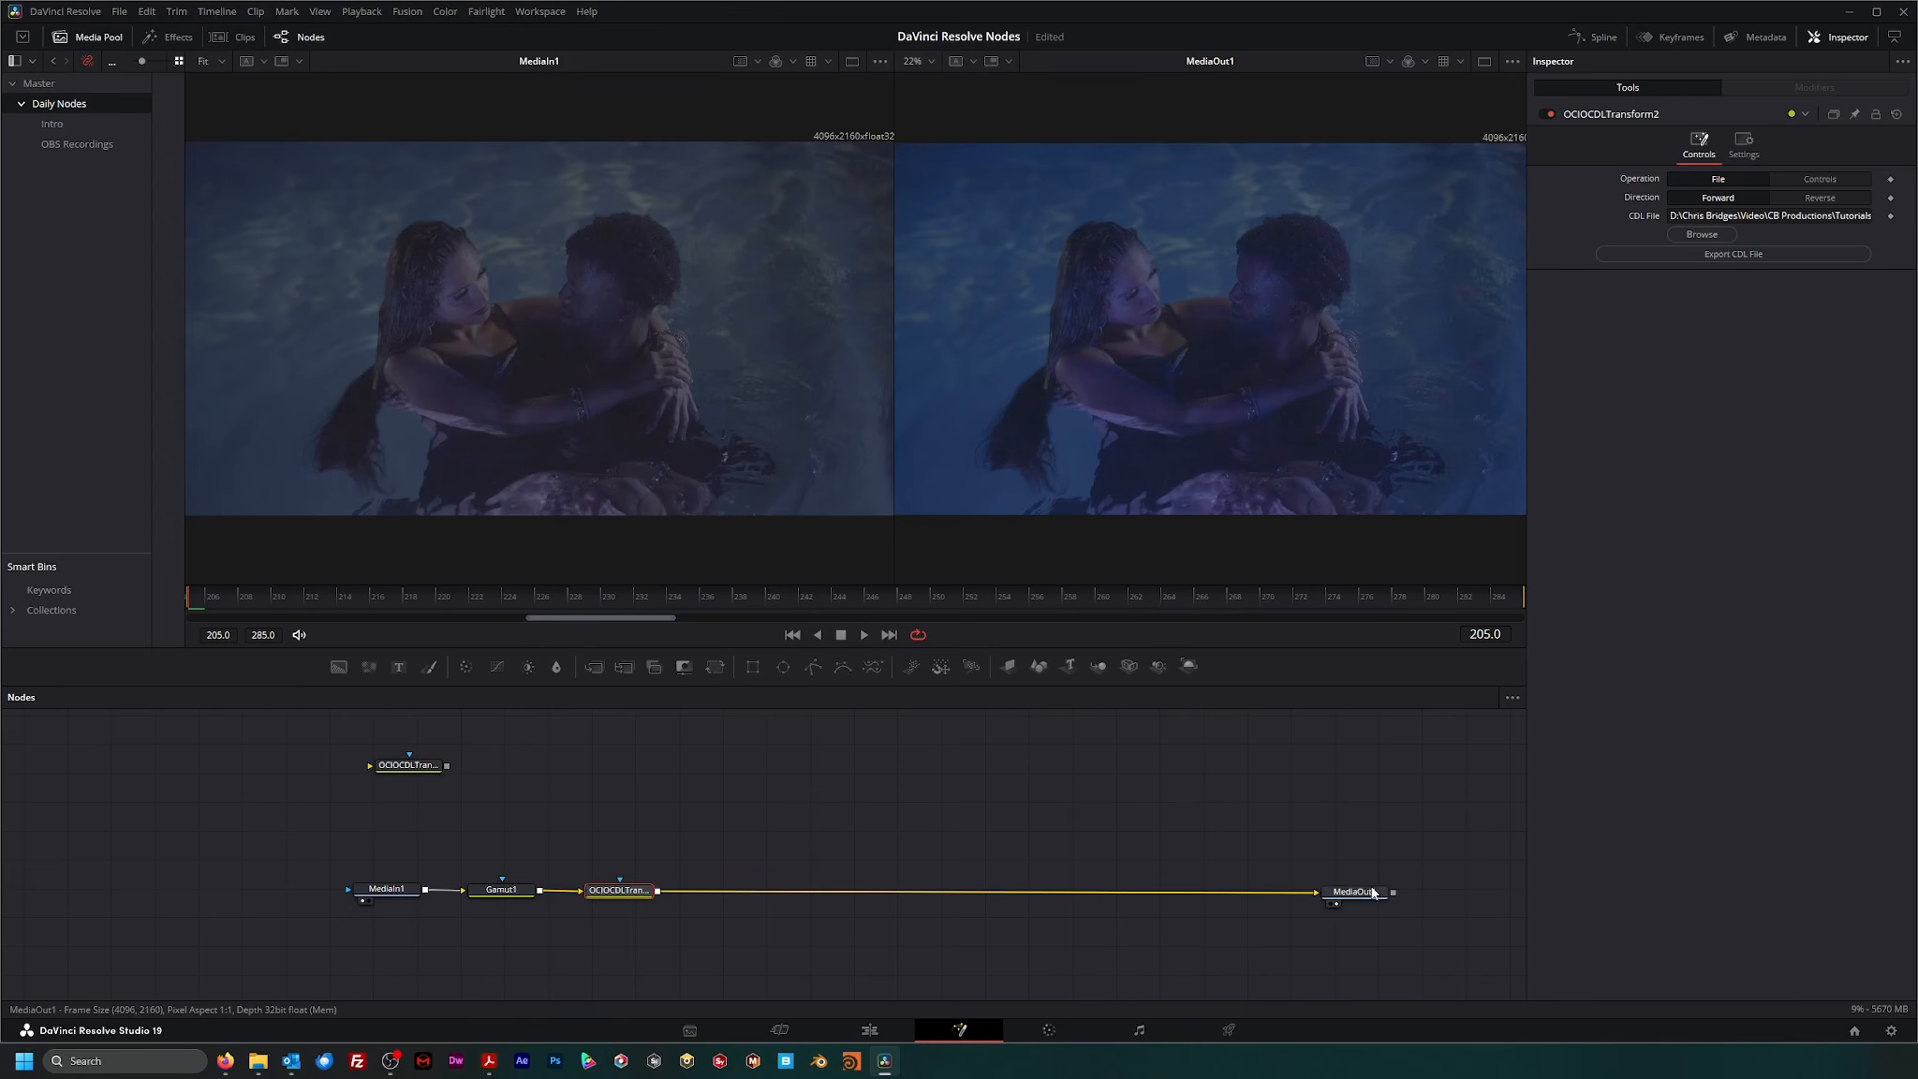
drag(1355, 895, 1372, 895)
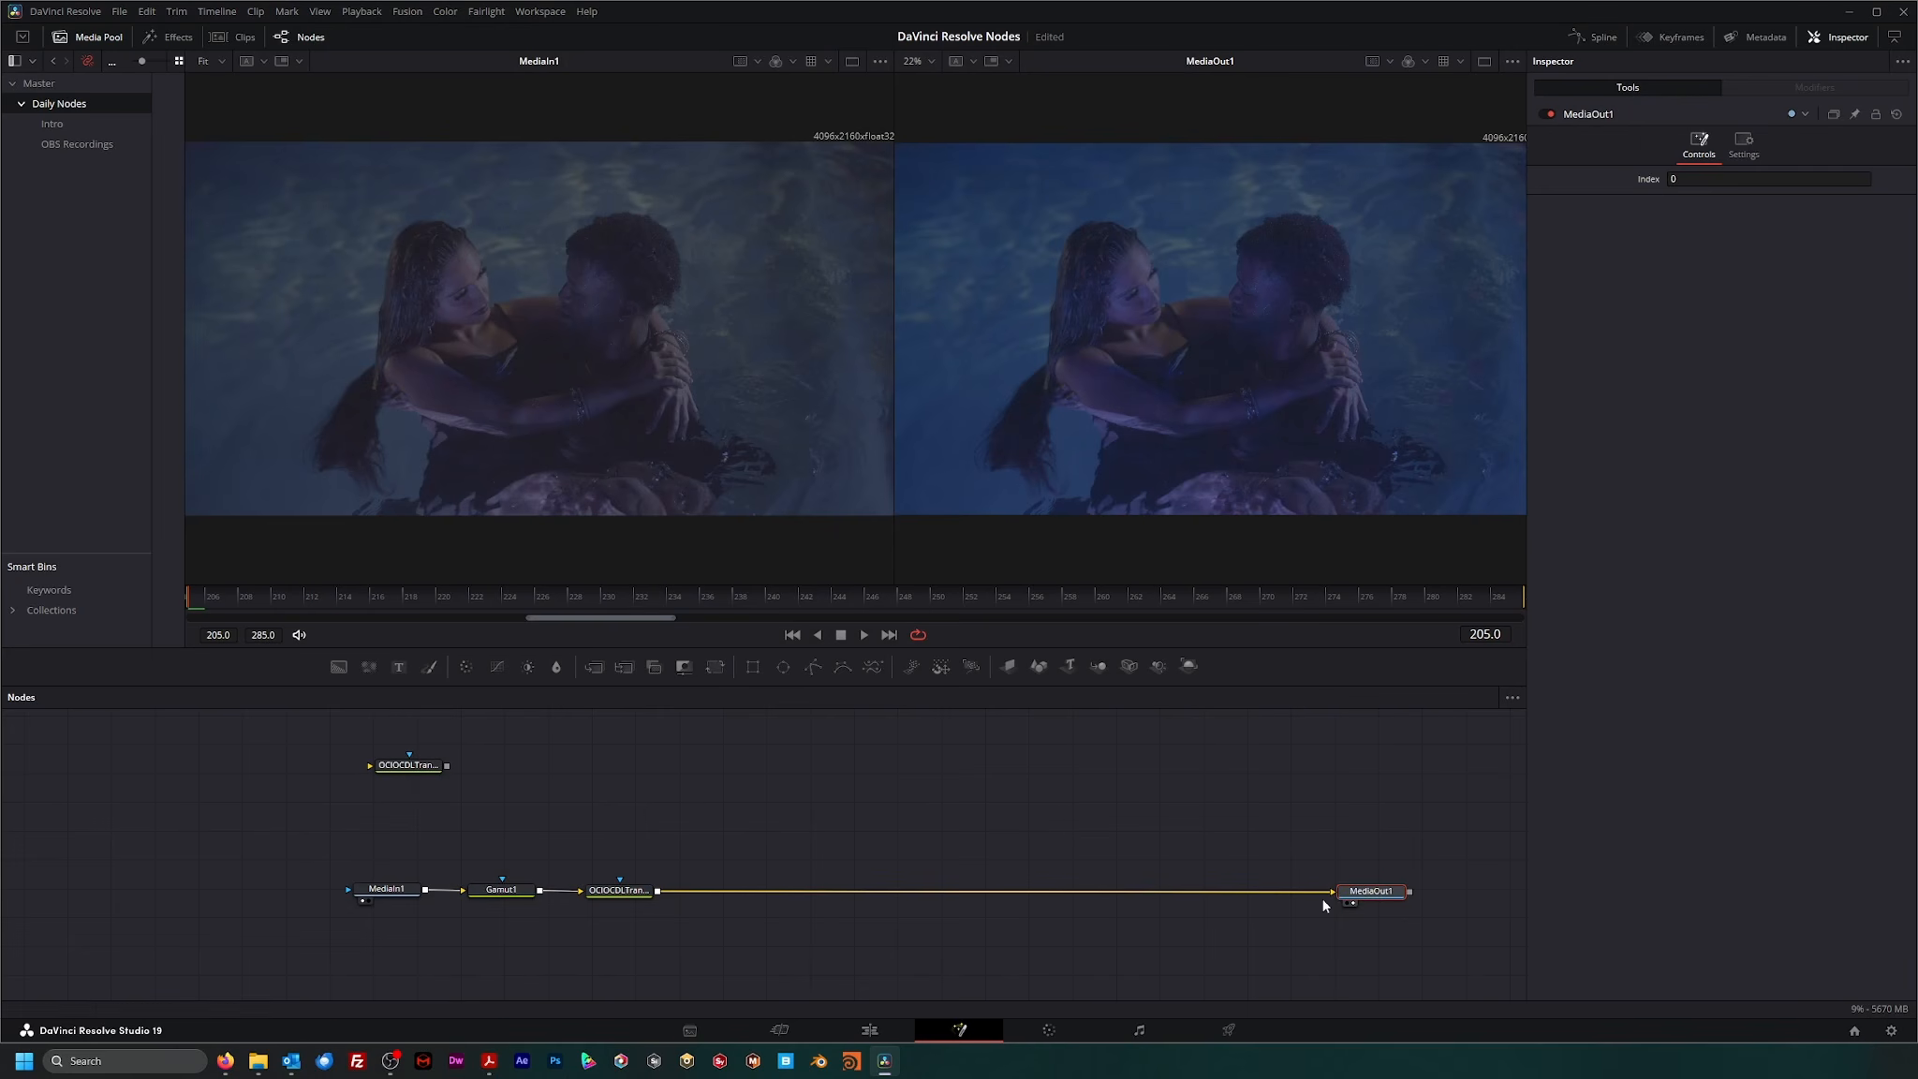
click(623, 891)
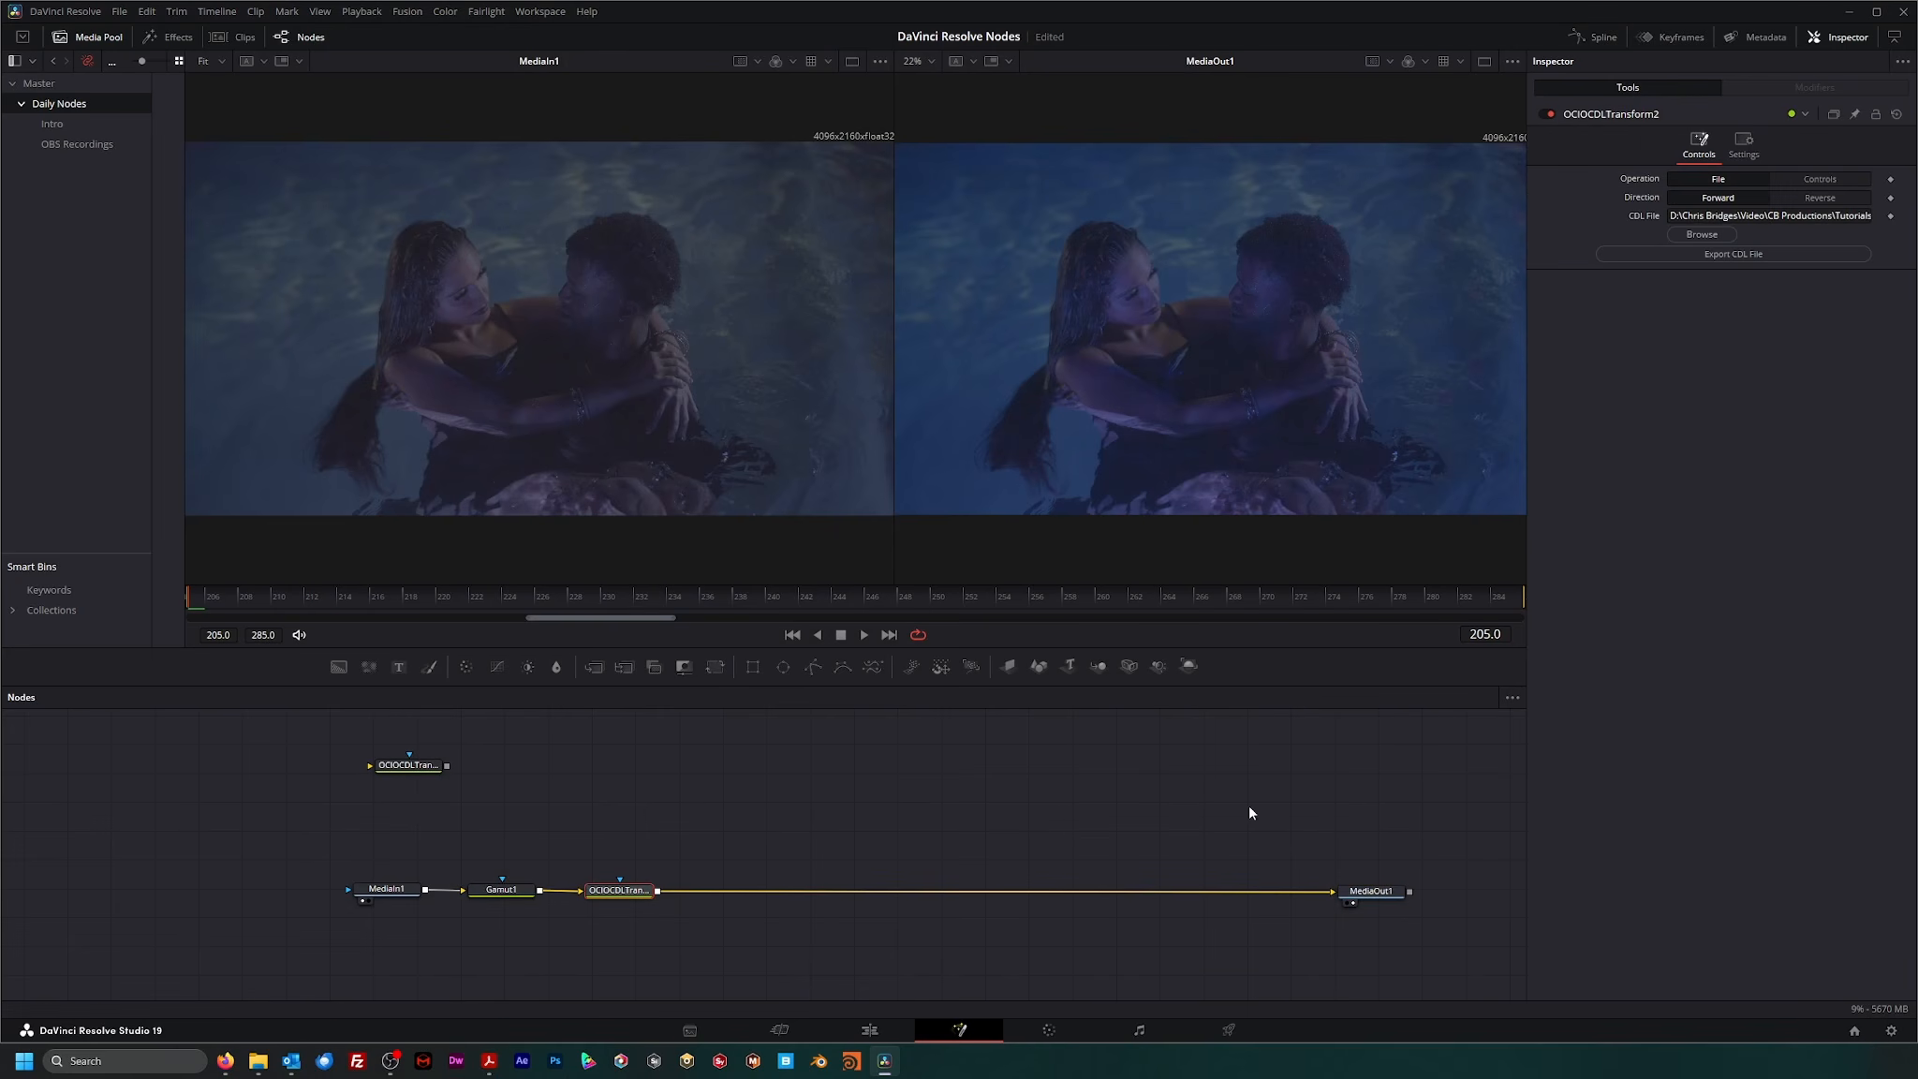